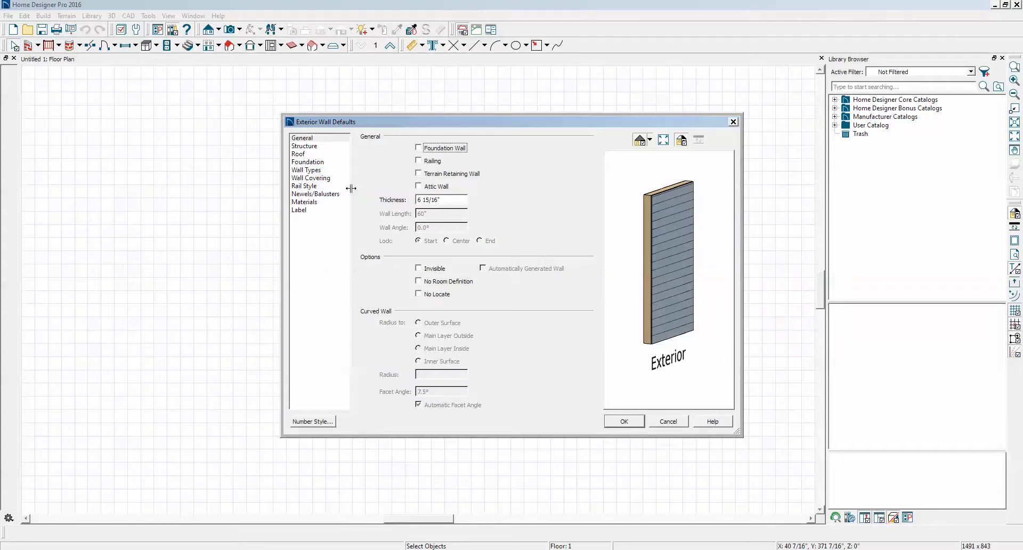
Set the default exterior wall type to Siding-4 and accept the exterior wall defaults
left_click(308, 170)
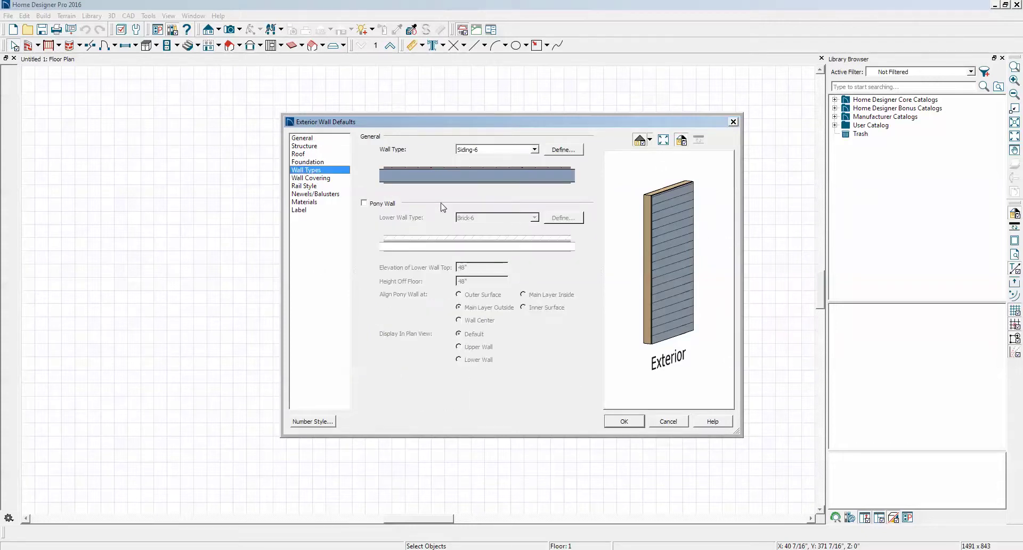
left_click(535, 150)
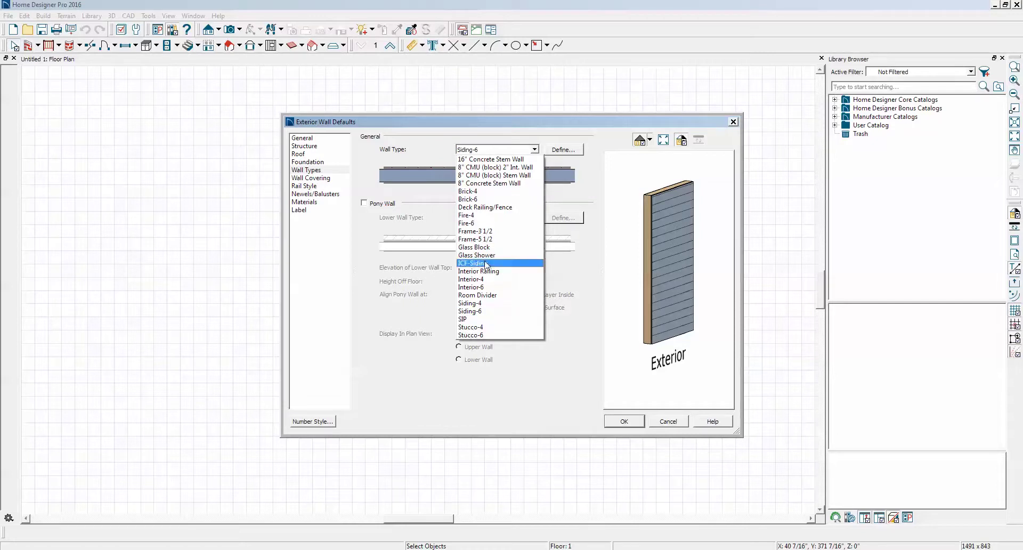
left_click(471, 302)
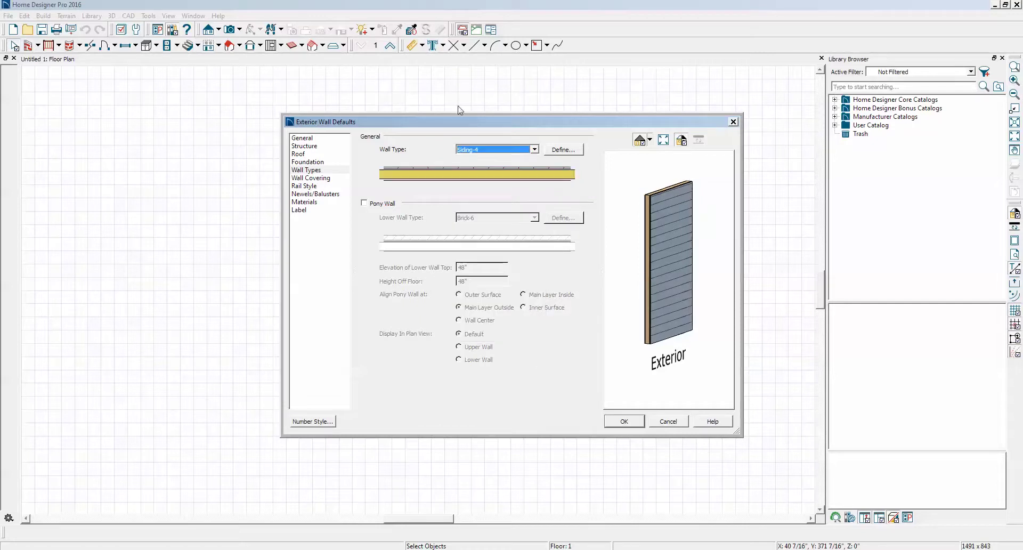
left_click(624, 421)
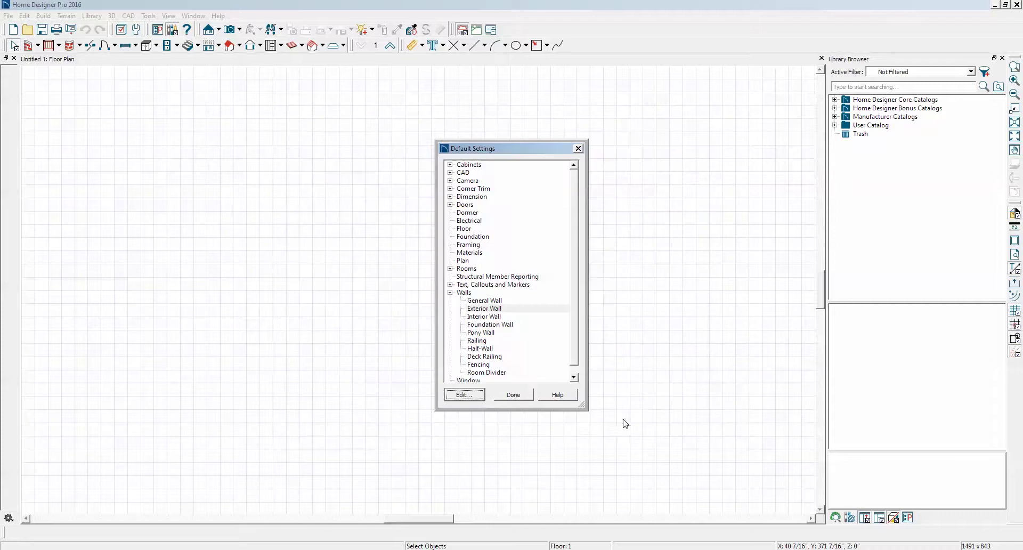
Check the wall type in the interior wall defaults, accept it and close the default settings
left_click(486, 317)
left_click(477, 394)
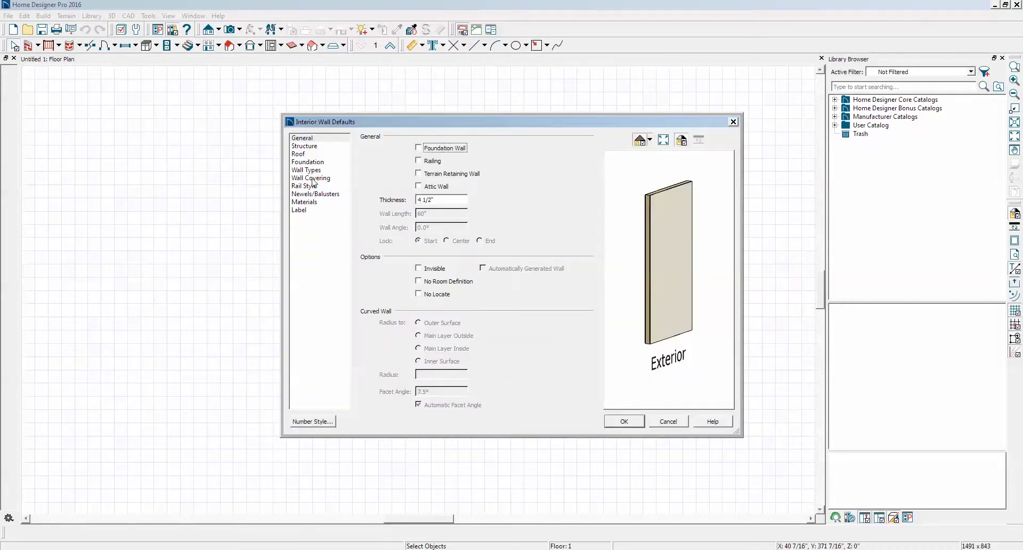
left_click(306, 170)
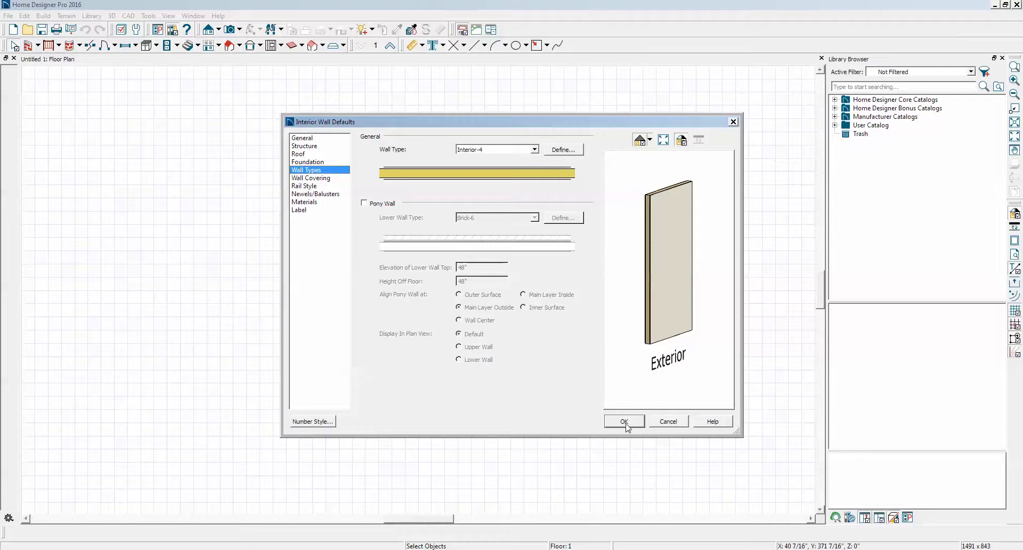
left_click(625, 422)
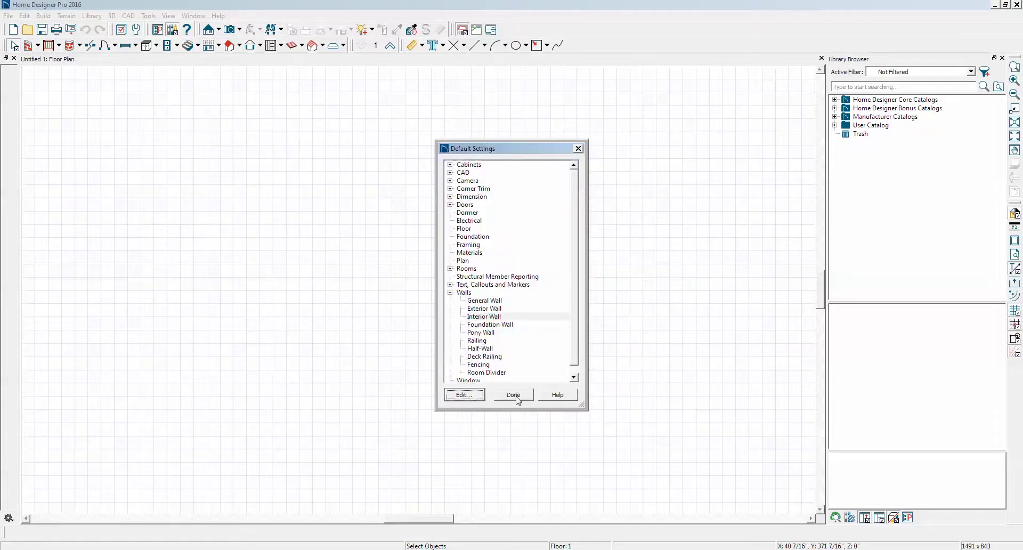
left_click(515, 396)
Draw a closed rectangle of straight exterior walls about 22'-7" wide and 15'-6" deep
left_click_drag(339, 357, 335, 220)
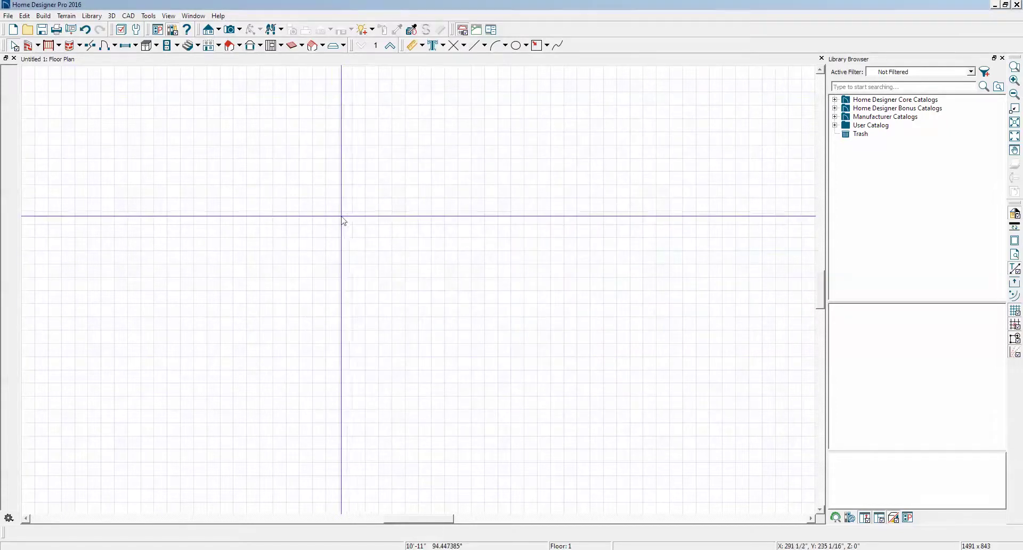
left_click(31, 46)
mouse_move(230, 203)
left_mouse_down()
mouse_move(270, 192)
mouse_move(540, 203)
left_mouse_up()
mouse_move(540, 203)
left_mouse_down()
mouse_move(548, 406)
mouse_move(241, 404)
mouse_move(245, 189)
mouse_move(244, 201)
left_mouse_up()
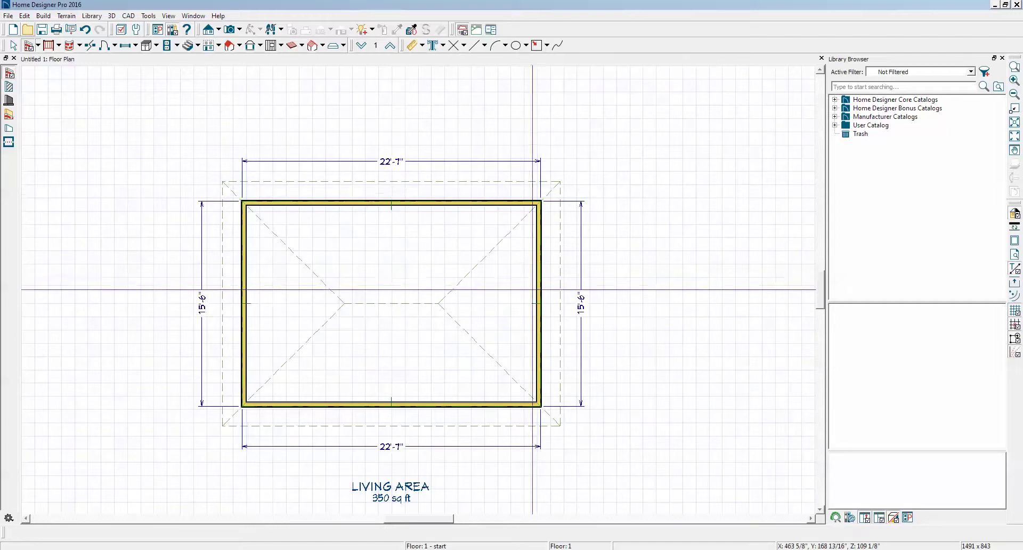
Draw a straight interior wall across the middle of the house and a perpendicular one dividing the lower half into two rooms
left_click(9, 86)
left_click_drag(237, 300, 540, 305)
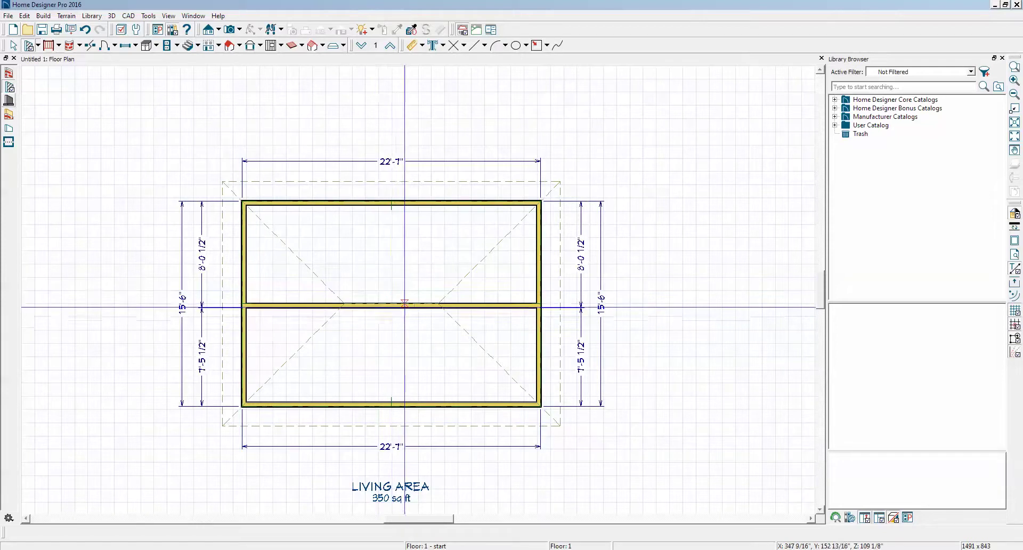
left_click_drag(405, 305, 400, 405)
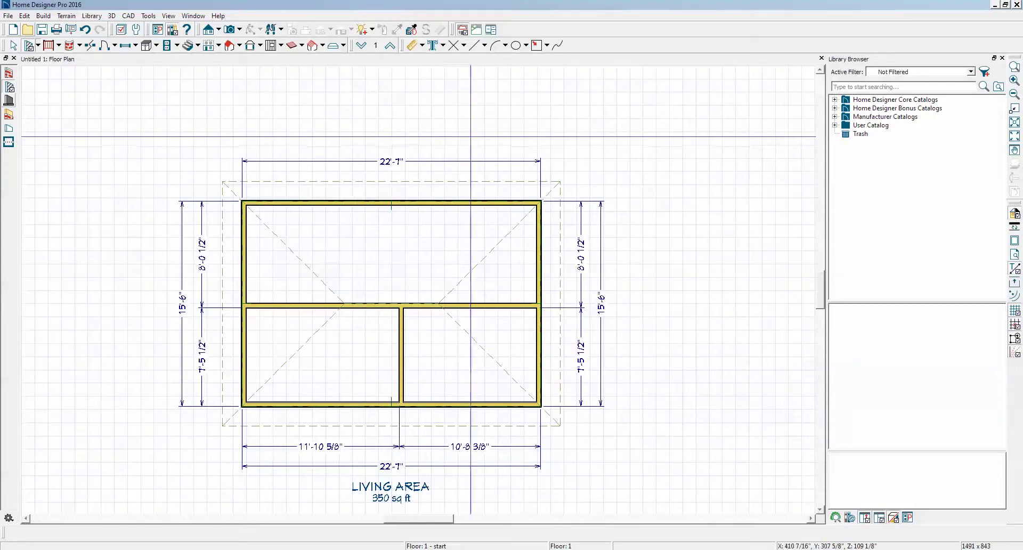
Draw a straight exterior wall about 11'-5" long upward from the house's upper wall, about 3' from its left corner
left_click(819, 71)
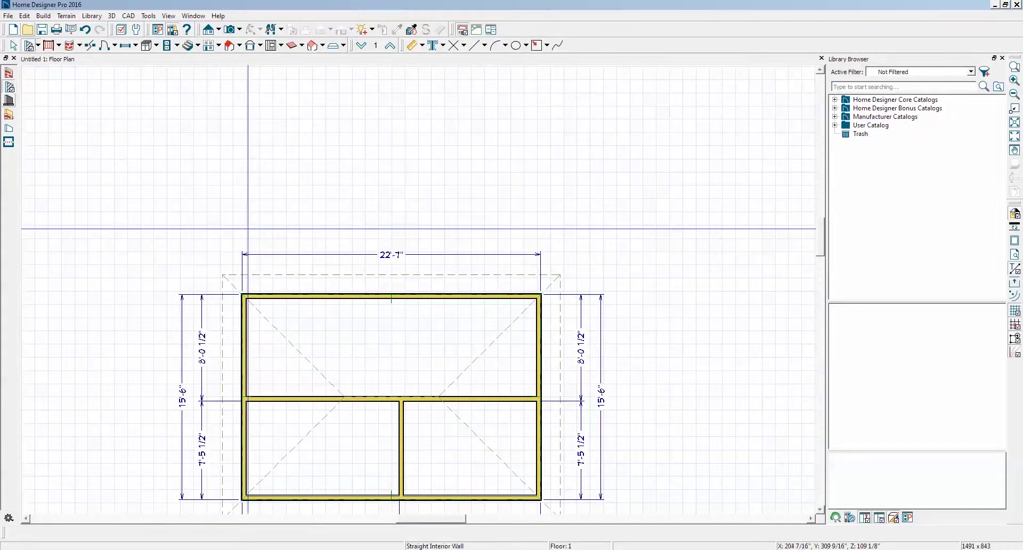
left_click(10, 74)
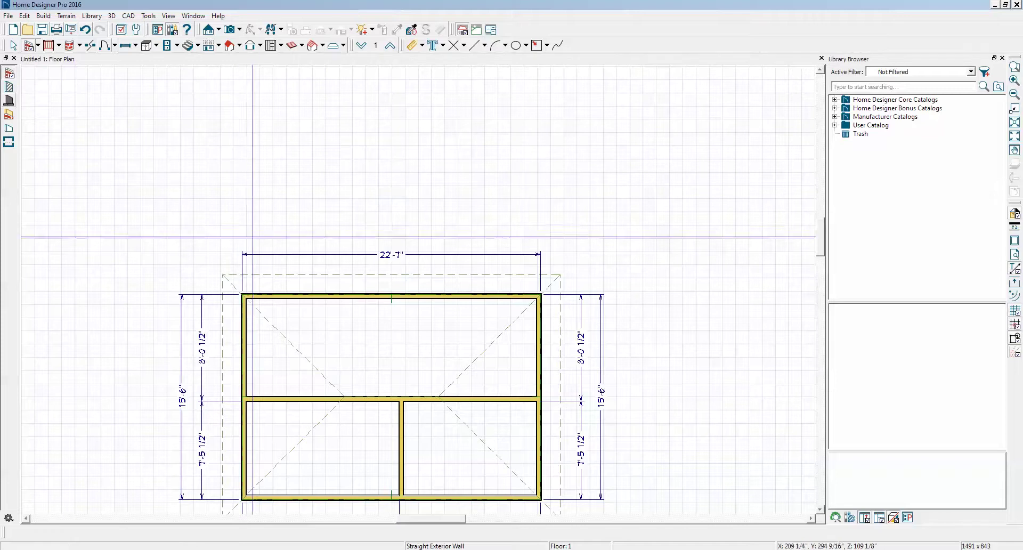
left_click_drag(284, 293, 284, 144)
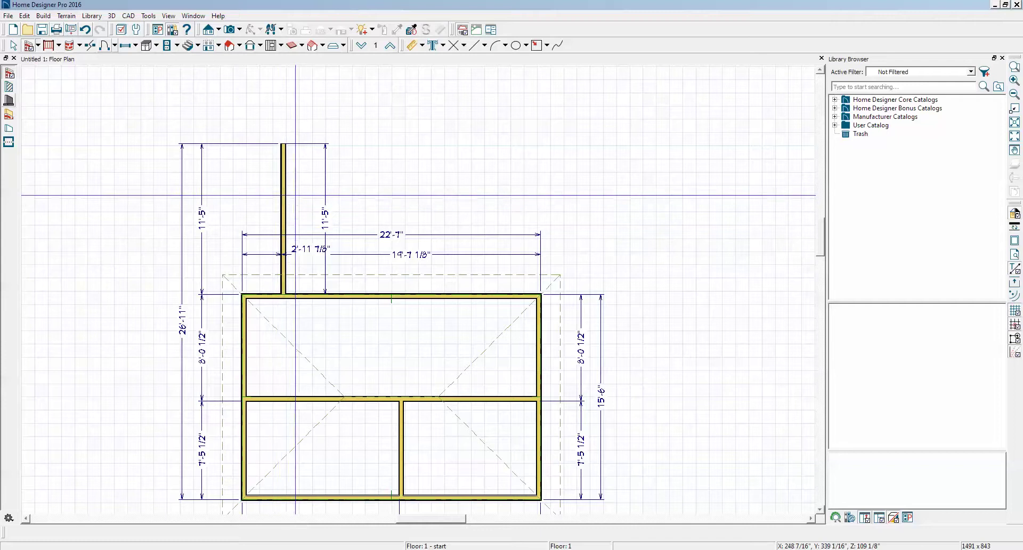
Change the wall type of the freestanding exterior wall above the house to Siding-6 in its specification
right_click(283, 208)
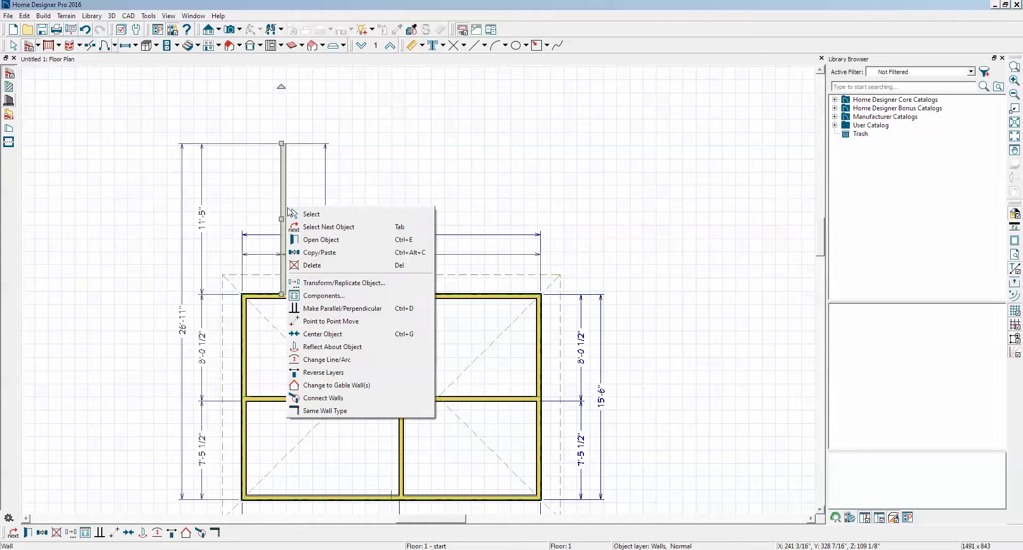
left_click(322, 241)
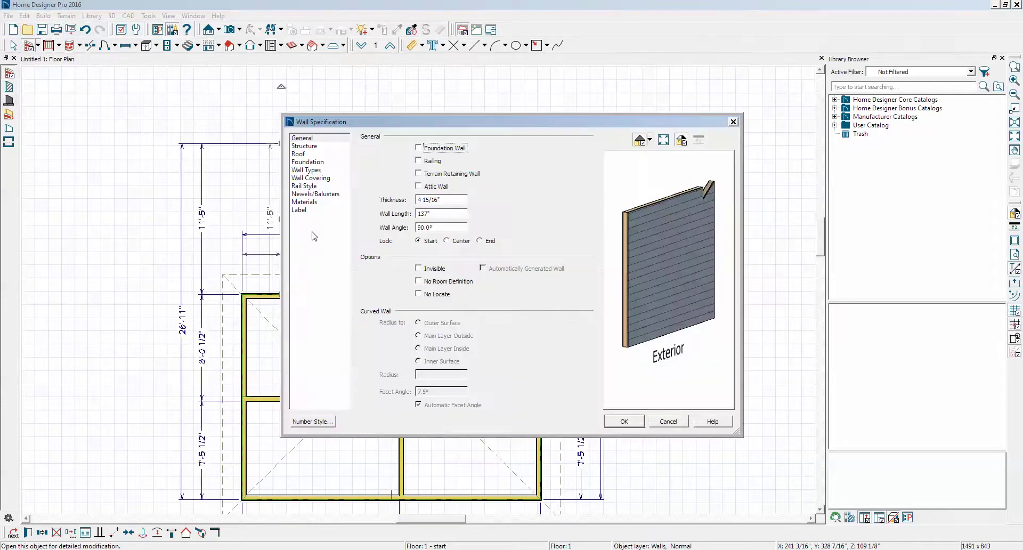
left_click(305, 170)
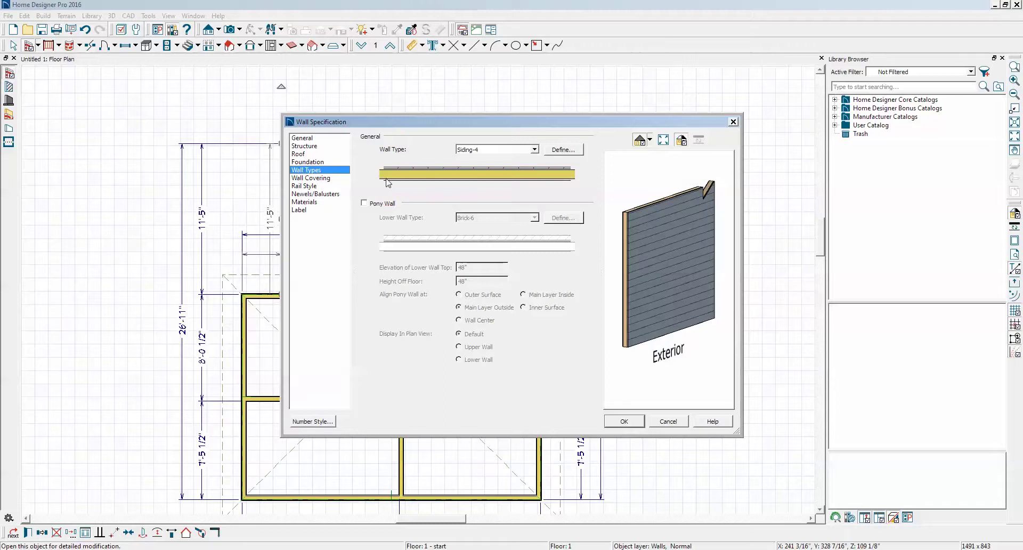
left_click(534, 150)
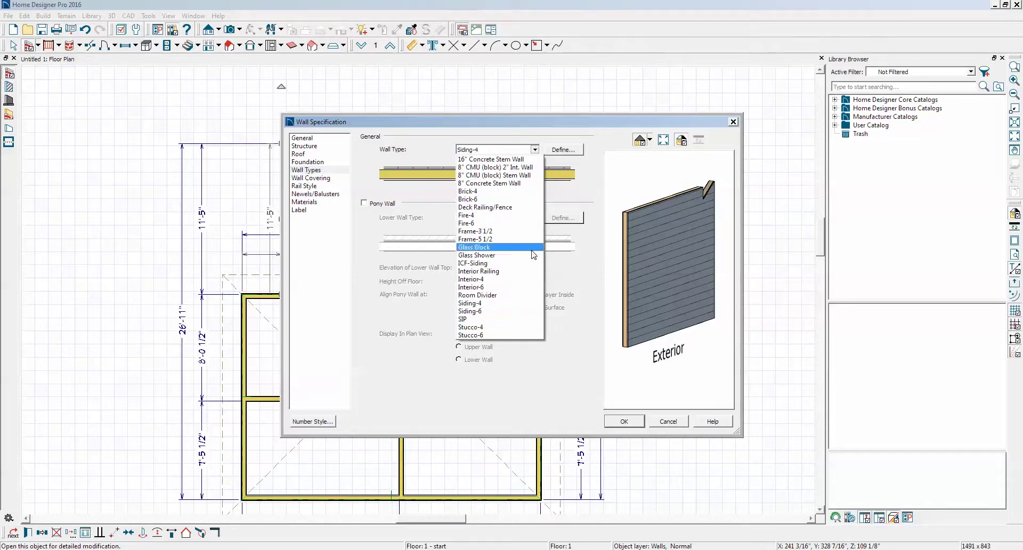
left_click(527, 311)
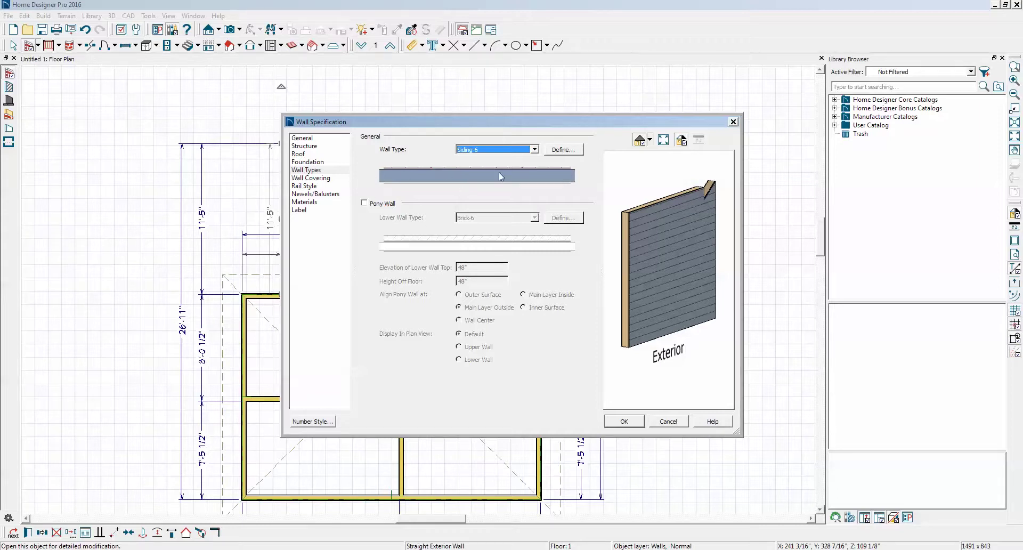
Set the thickness of the Fir Stud 24" OC main layer in the Siding-6 definition to 3 1/2" and apply it to the wall
left_click(554, 150)
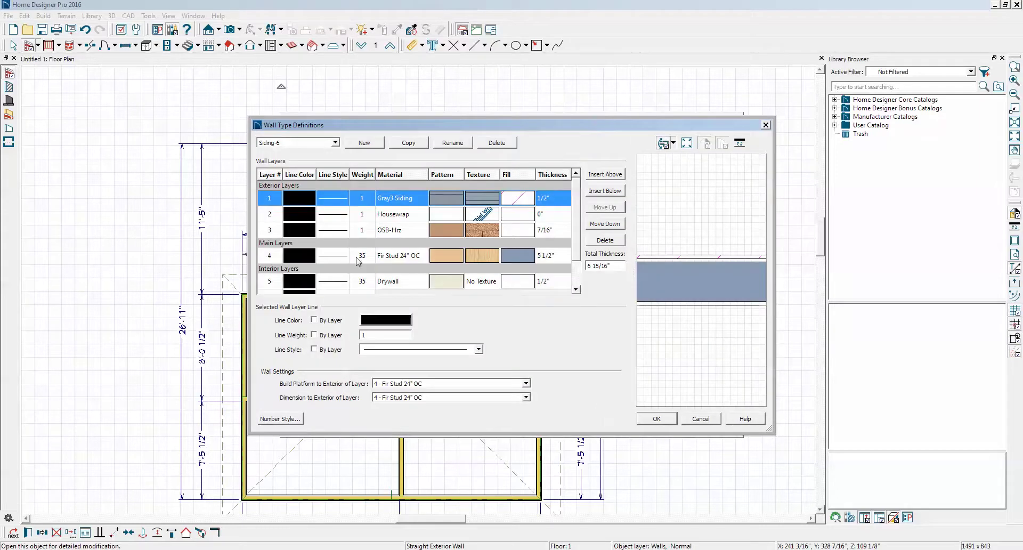
left_click(486, 258)
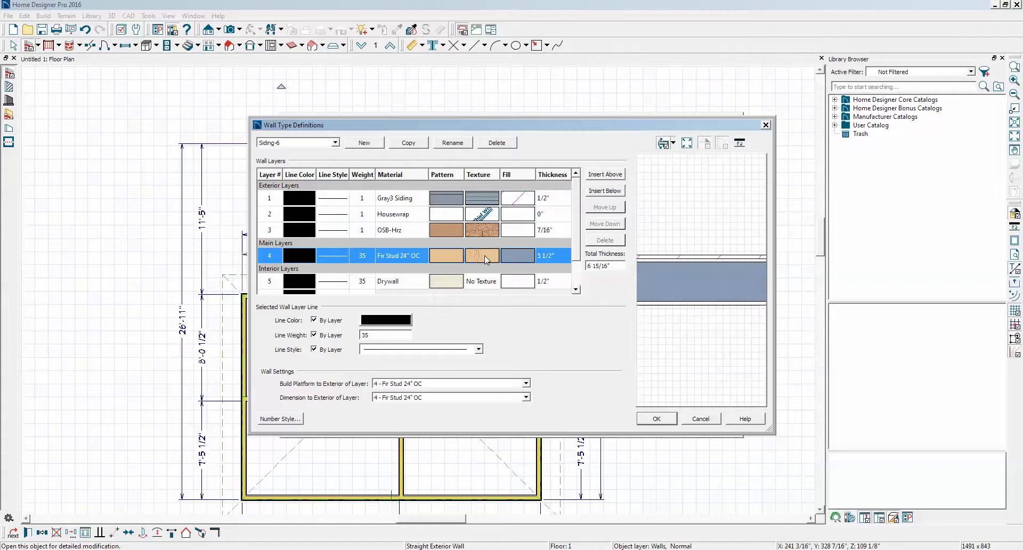
left_click(540, 258)
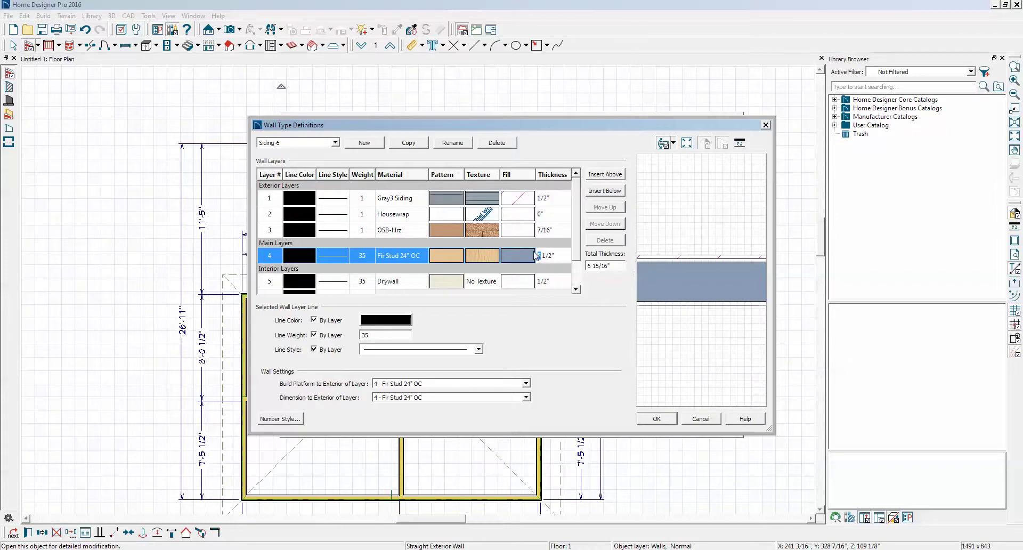
type("3")
left_click(657, 420)
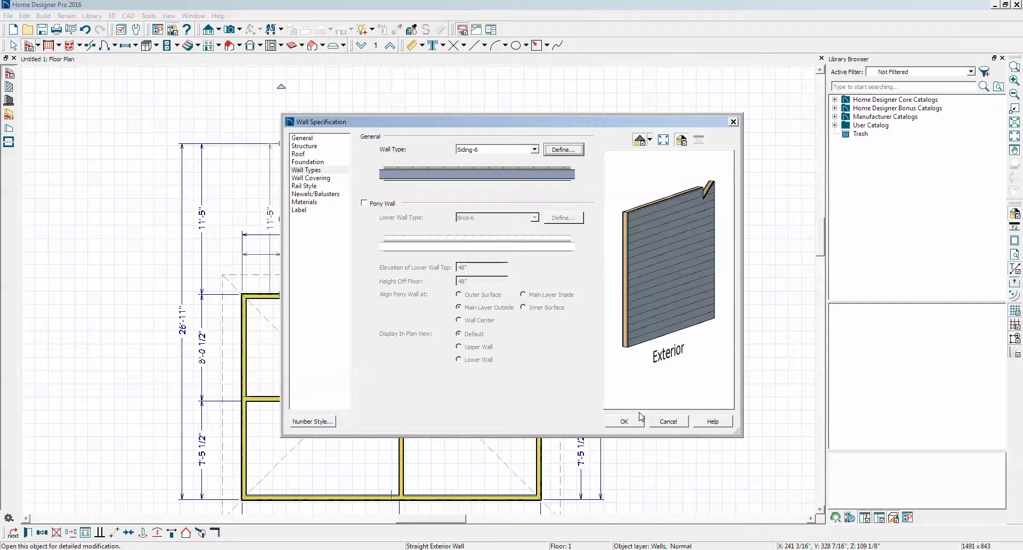
left_click(625, 421)
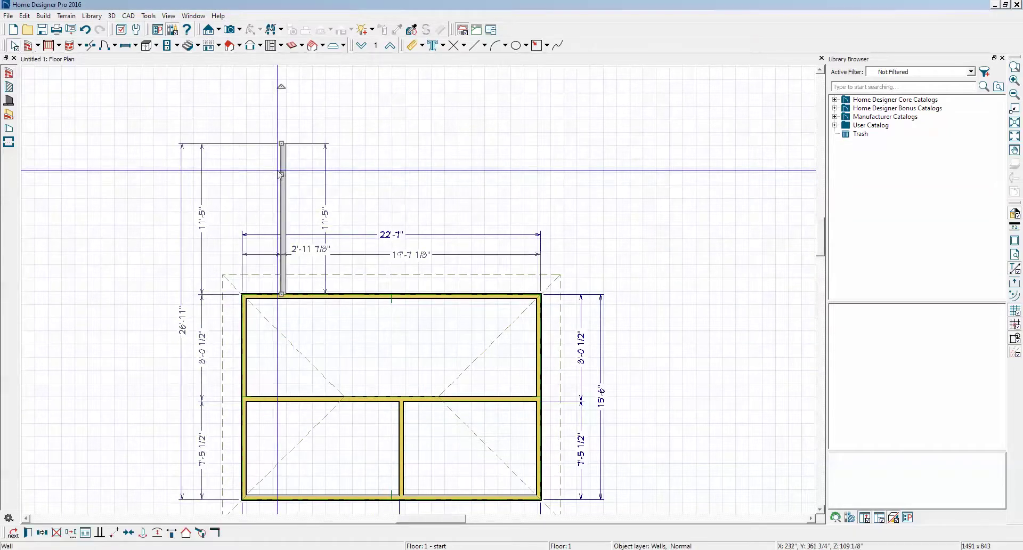
left_click(292, 281)
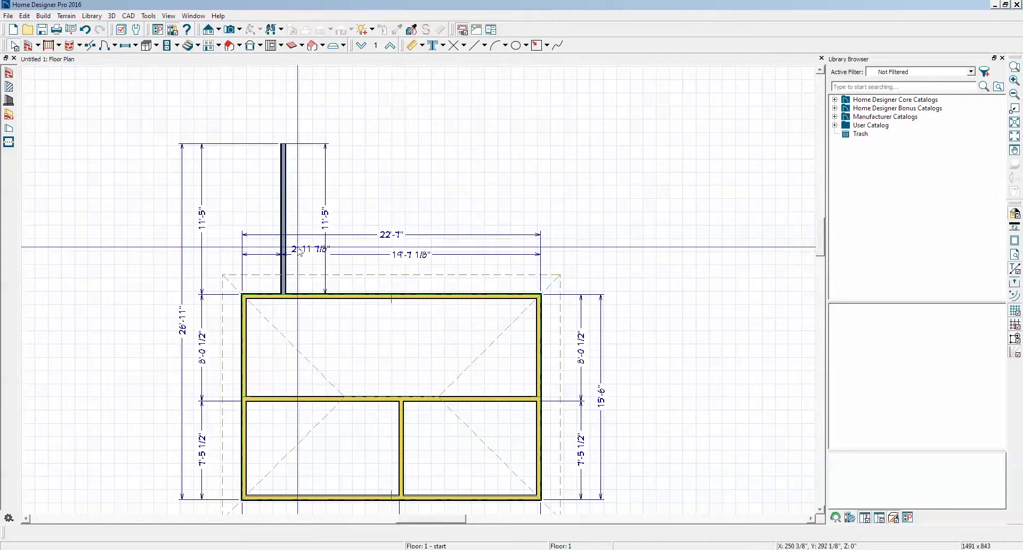
Set the fill style of the OSB-Hrz layer in the Siding-6 definition to Angle2 Hatch and apply it to the wall
left_click(287, 221)
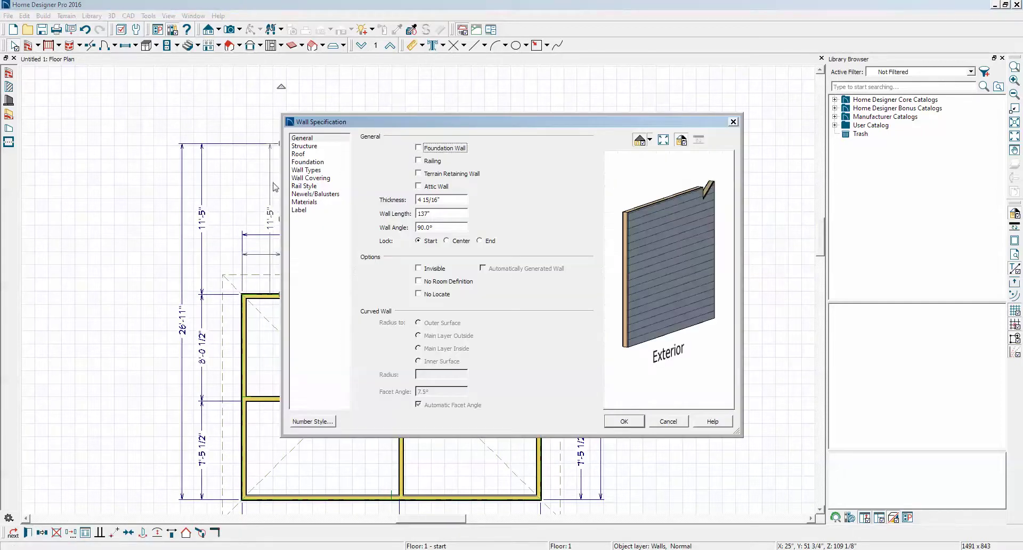
left_click(302, 171)
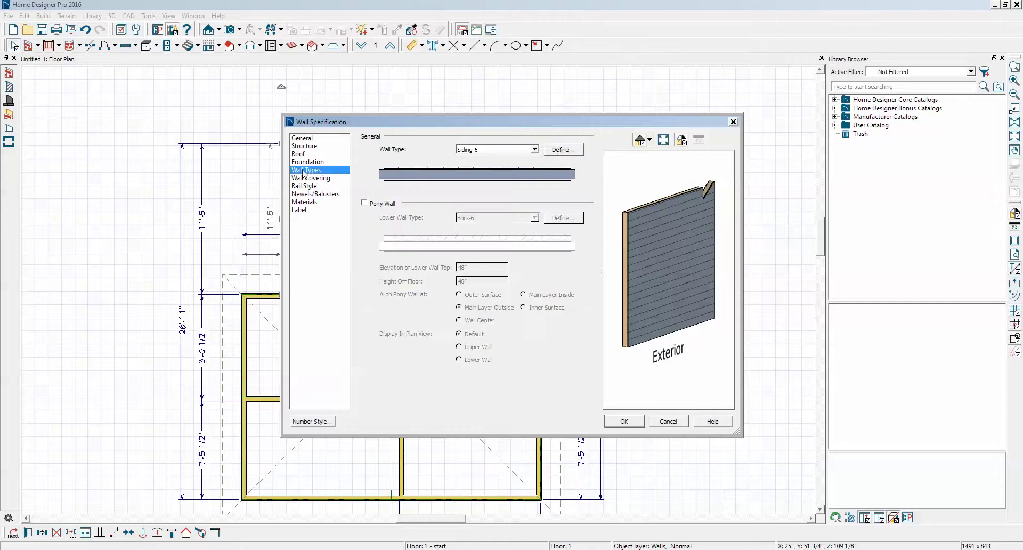
left_click(560, 149)
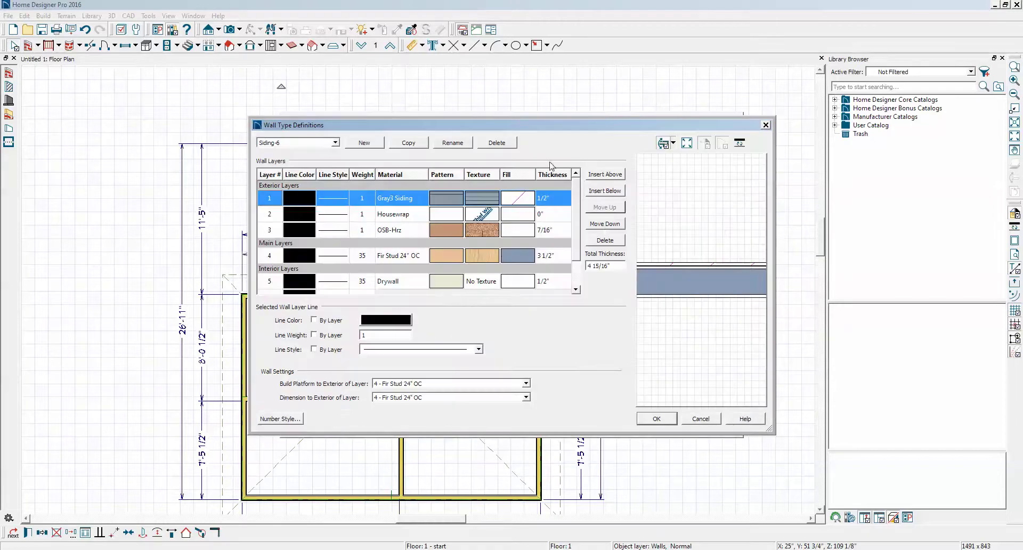
left_click(530, 230)
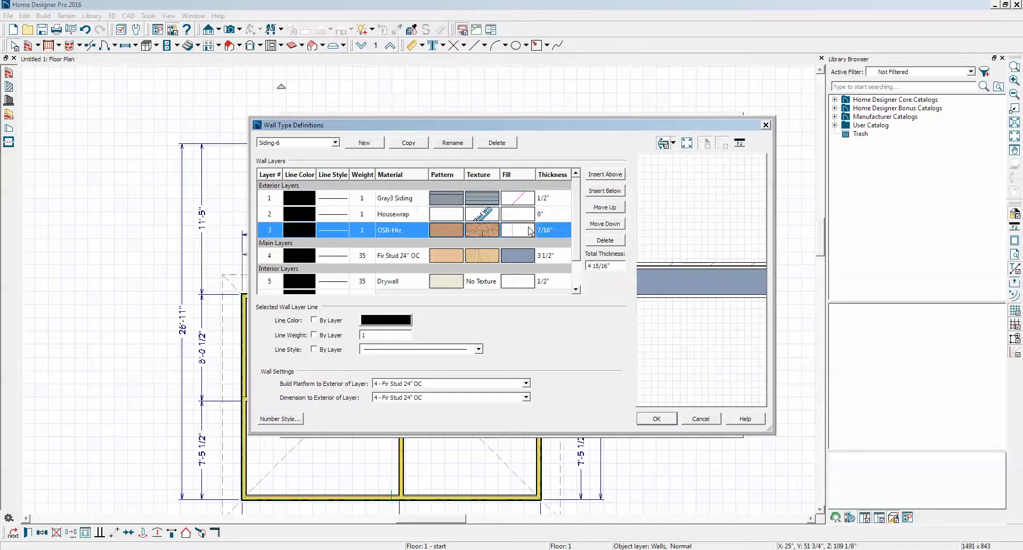
double_click(530, 230)
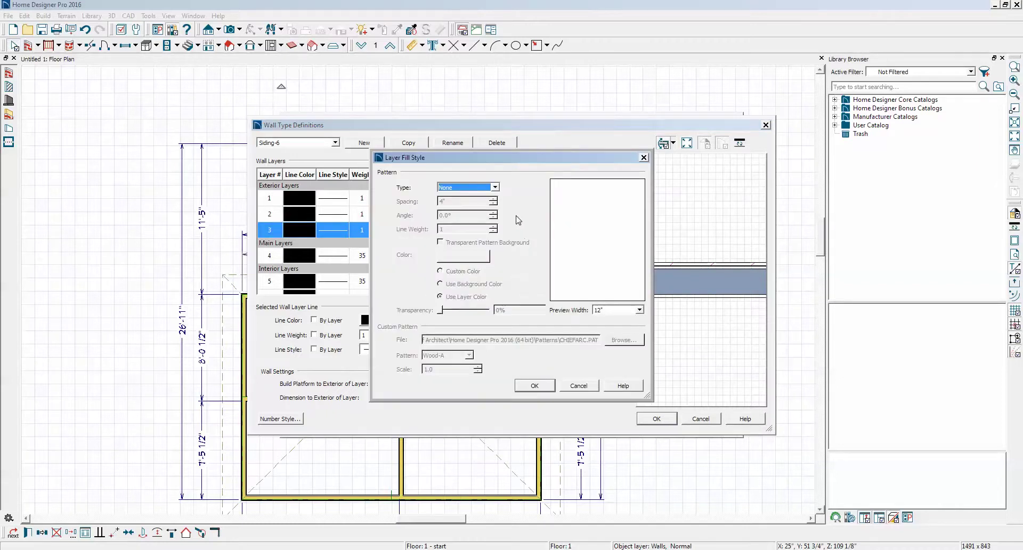
left_click(495, 188)
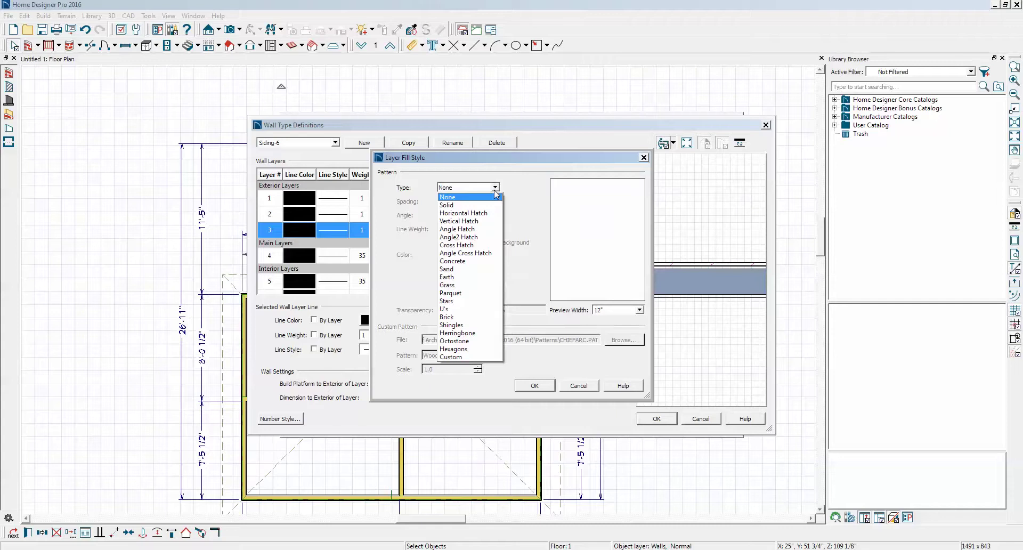
left_click(472, 237)
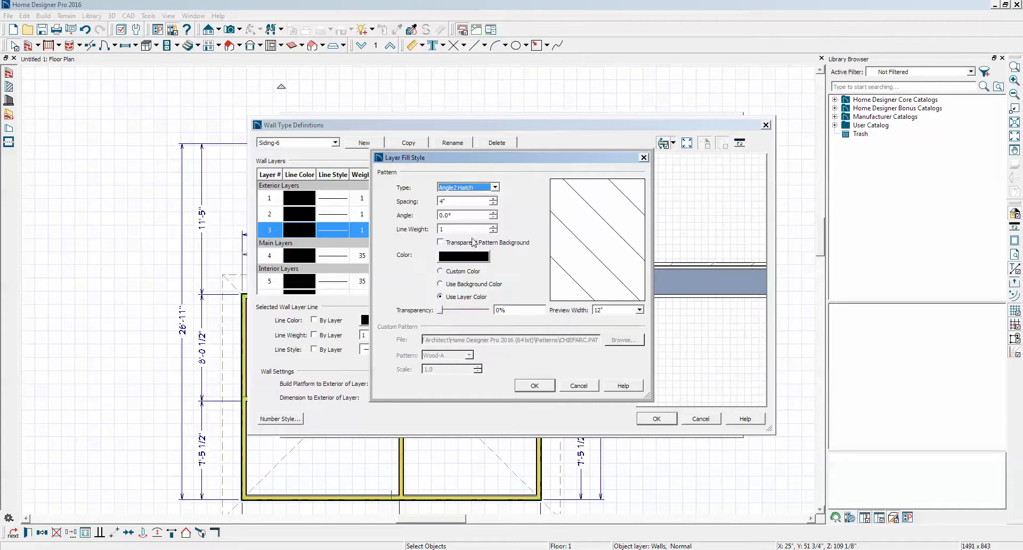
left_click(550, 387)
left_click(651, 419)
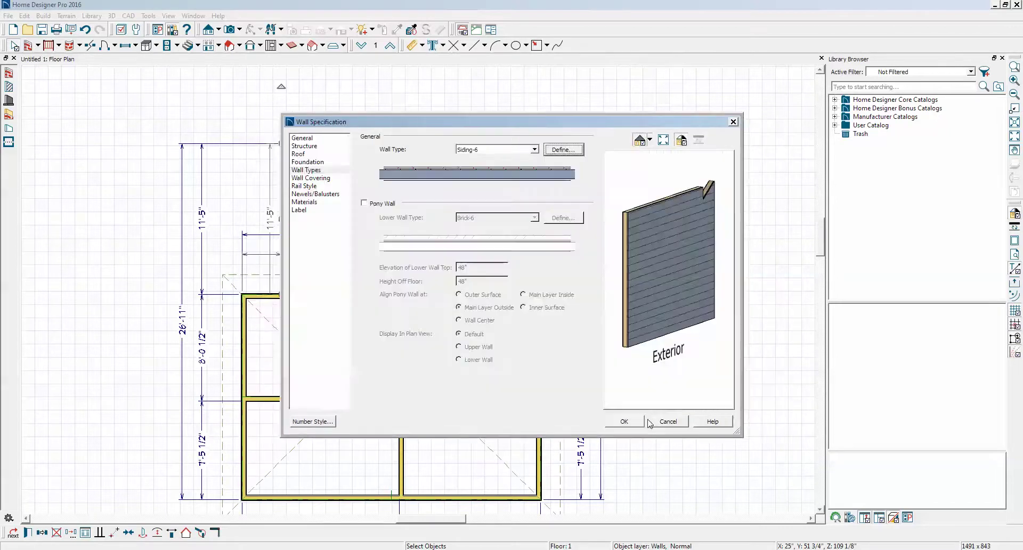
left_click(635, 421)
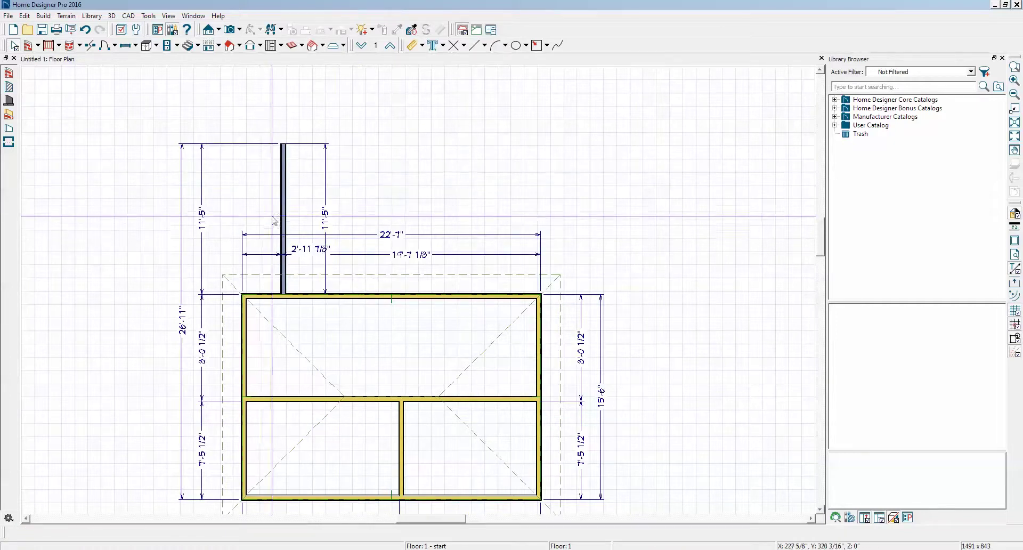
Set the fill style of the Fir Stud 24" OC main layer in the Siding-6 definition to Angle2 Hatch and apply it to the freestanding wall
left_click(288, 214)
double_click(290, 214)
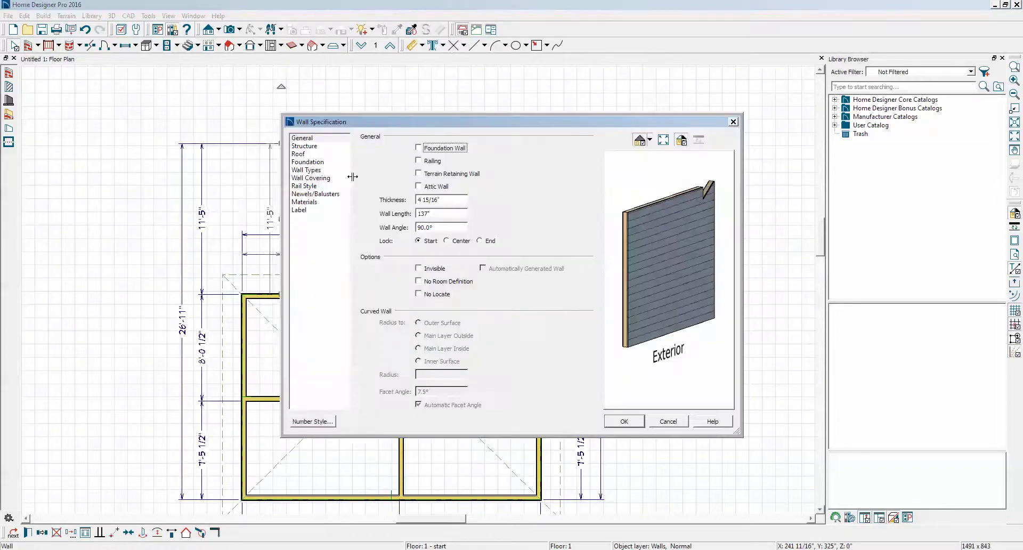
left_click(314, 170)
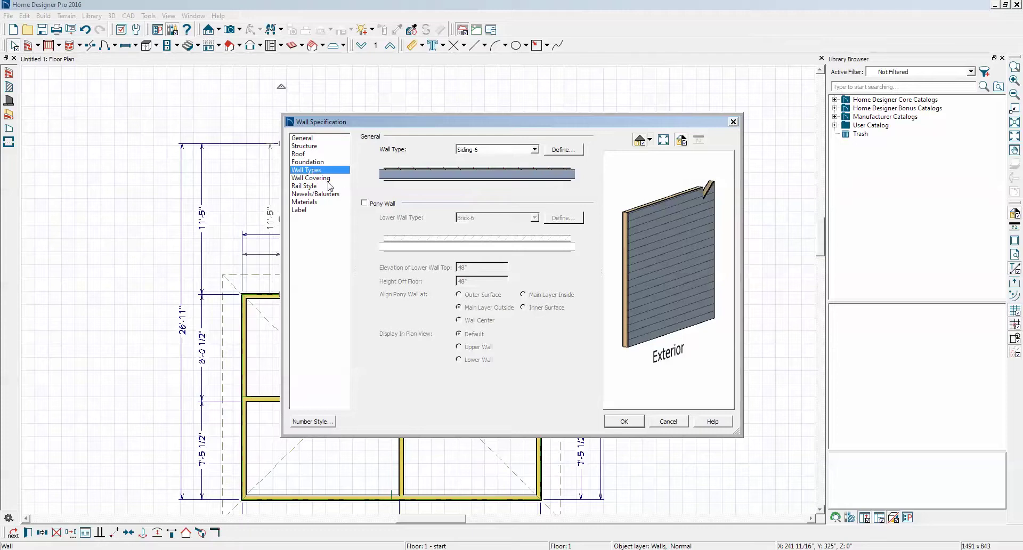
left_click(552, 149)
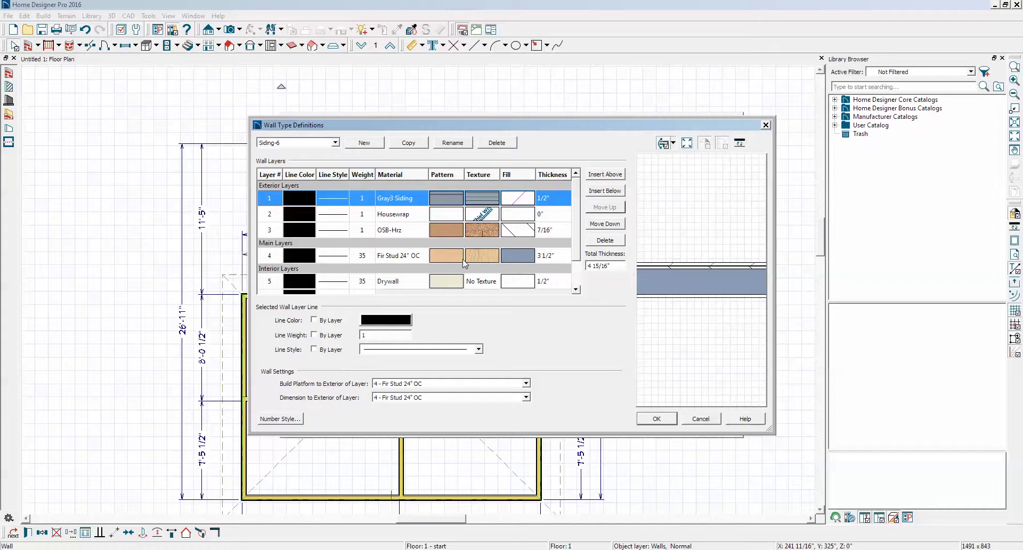
left_click(529, 254)
left_click(528, 255)
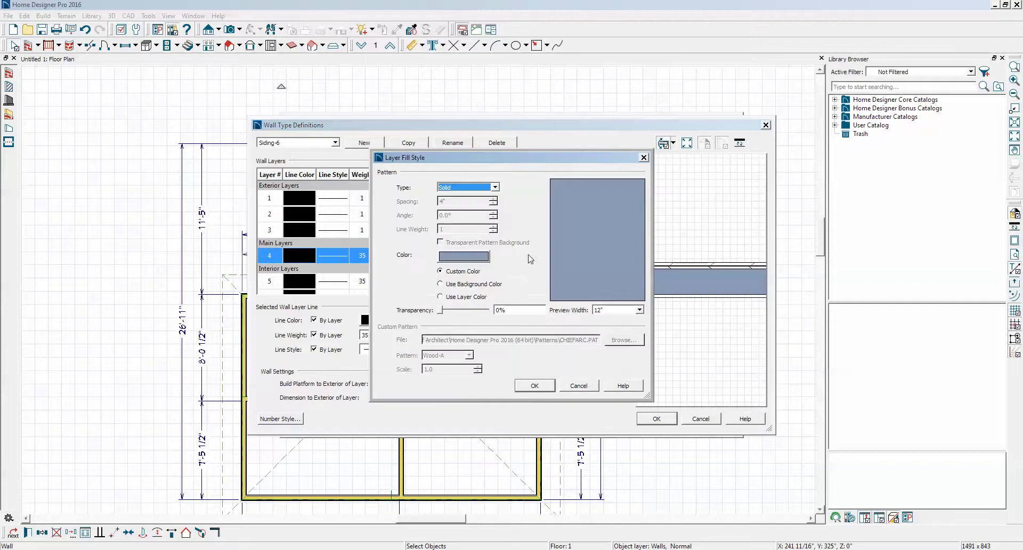
left_click(496, 188)
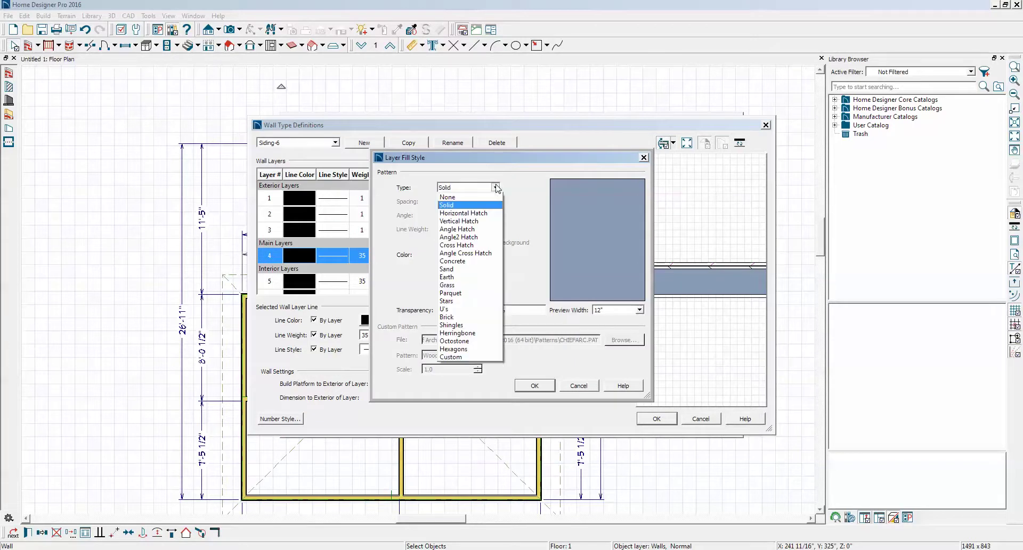
left_click(473, 237)
left_click(535, 385)
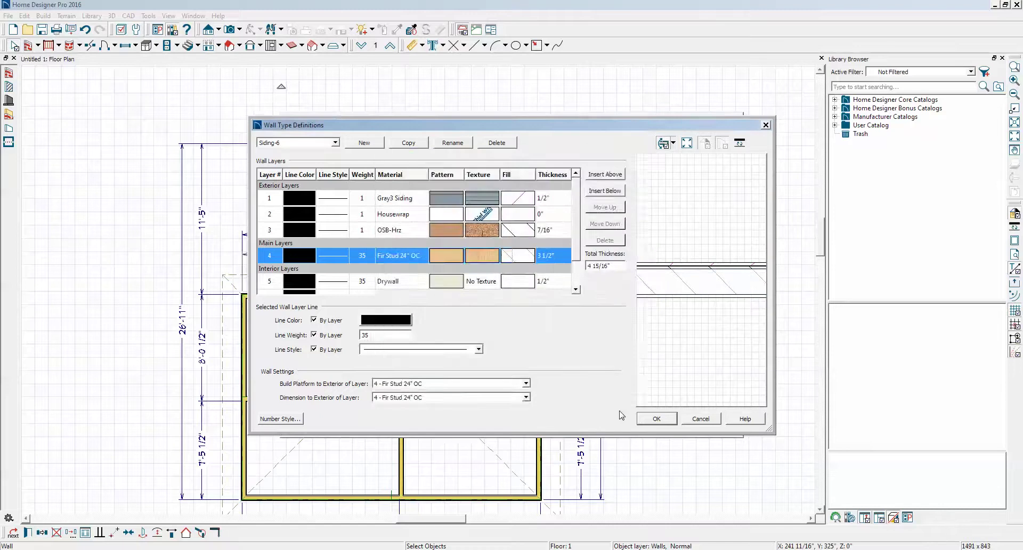
left_click(655, 419)
left_click(622, 422)
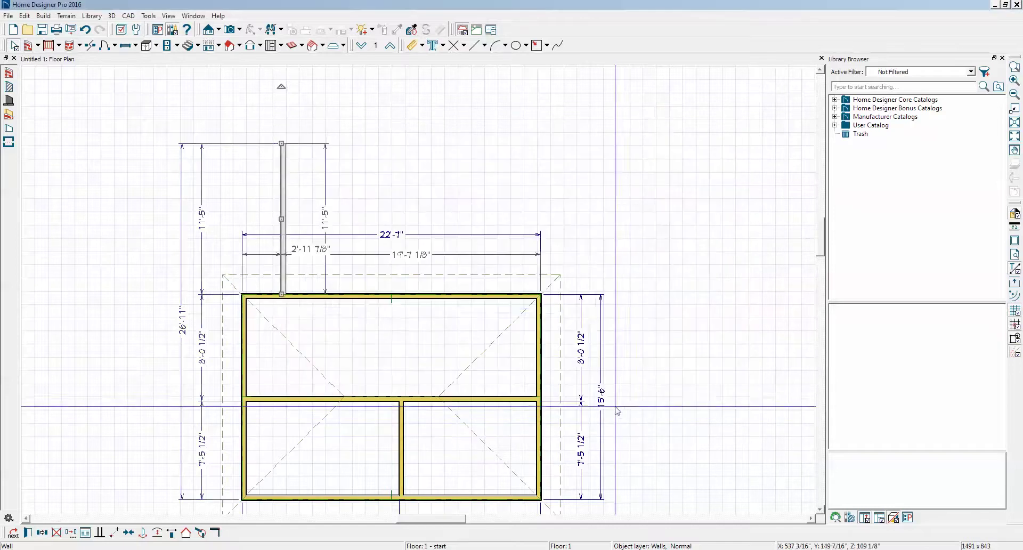
Deselect the wall, view the floor plan with color display off, and restore the color display
left_click(615, 213)
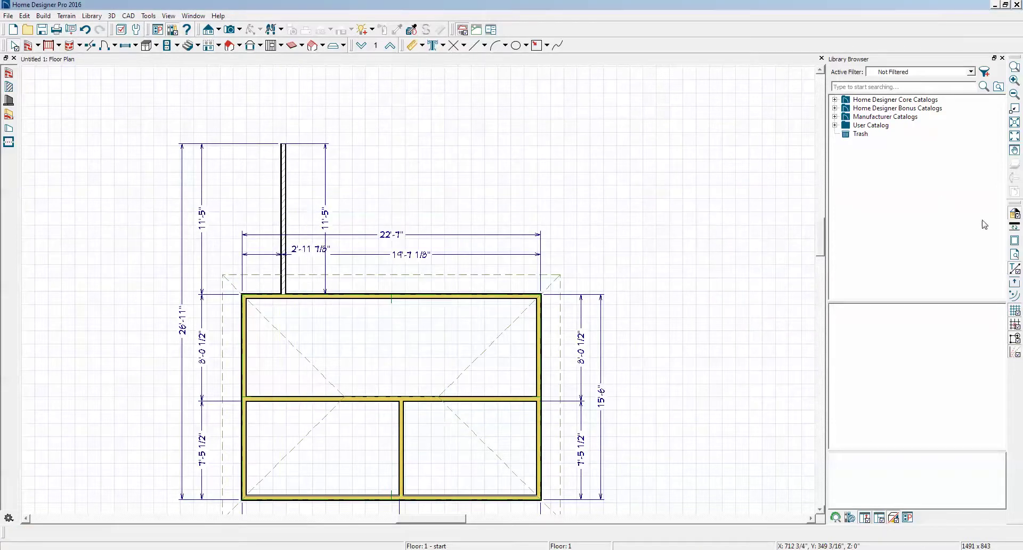
left_click(1014, 216)
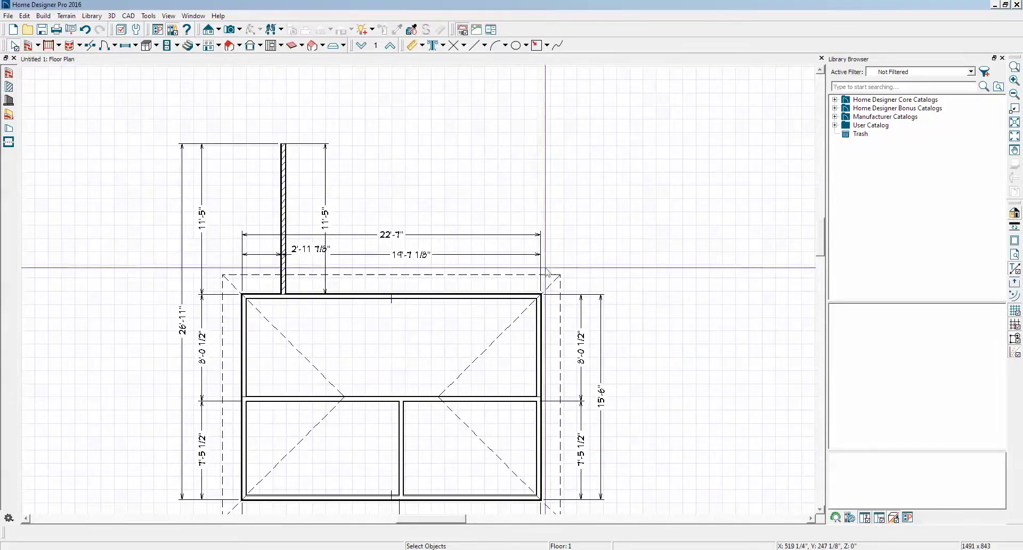
left_click(1015, 214)
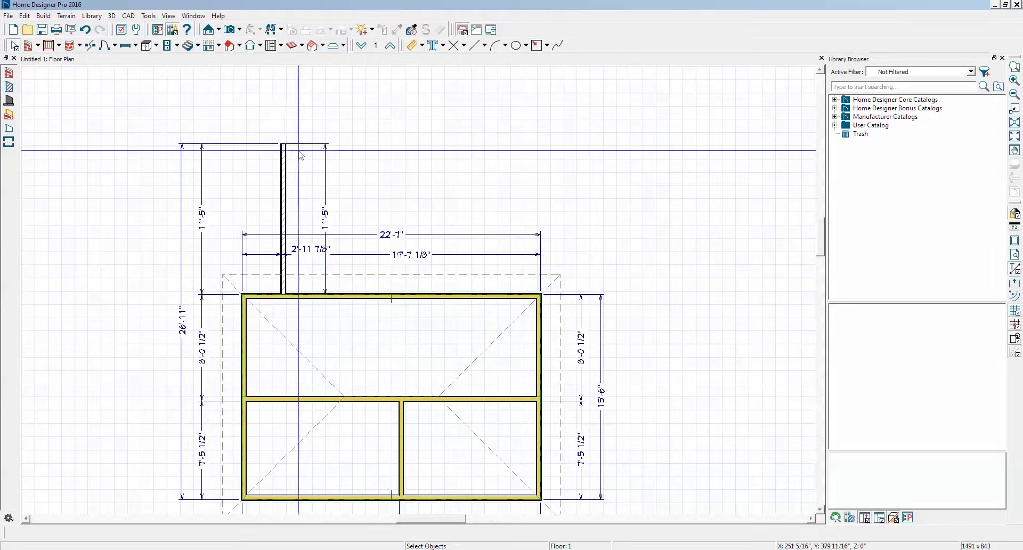
Enable Show Same Wall Type Handles in the Architectural preferences
left_click(282, 144)
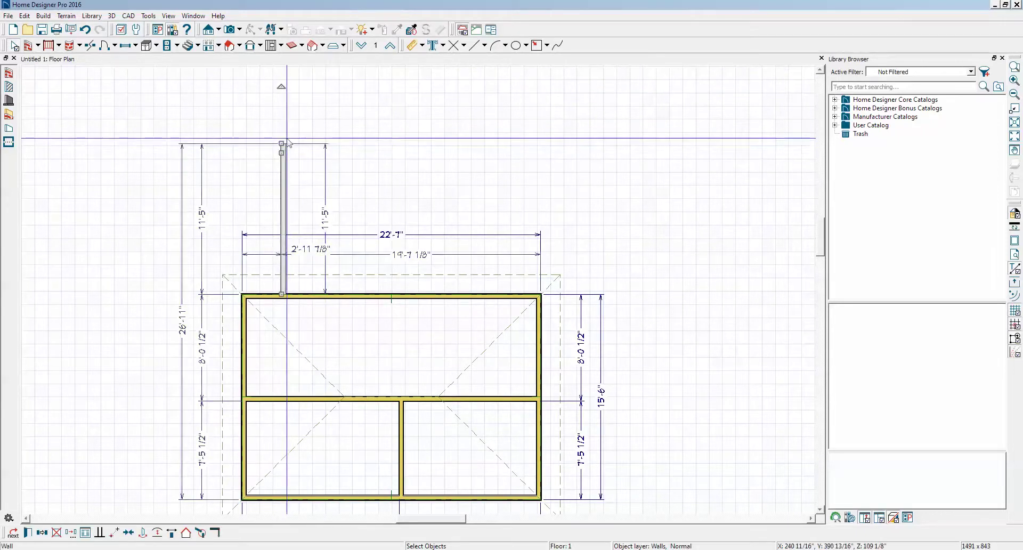
left_click(25, 16)
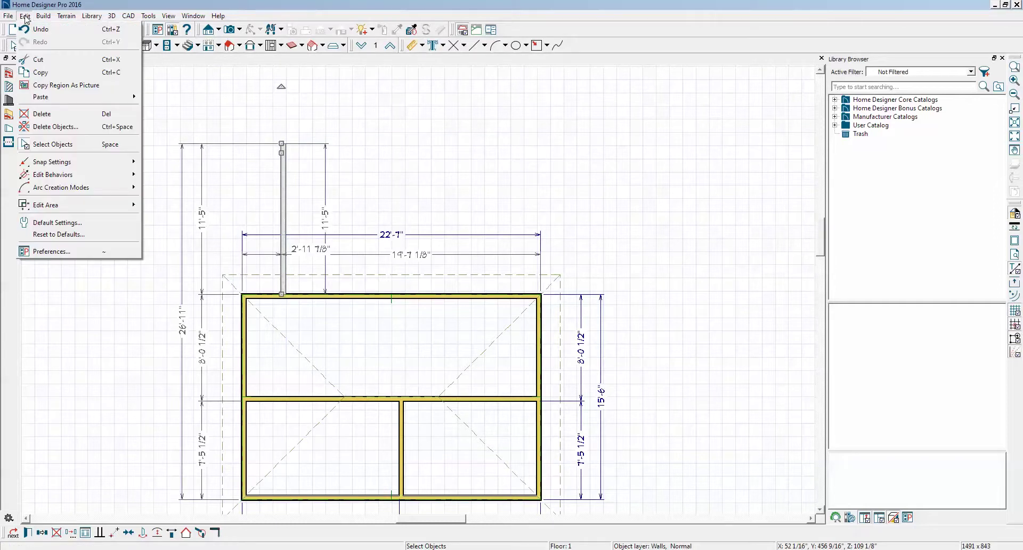
left_click(70, 251)
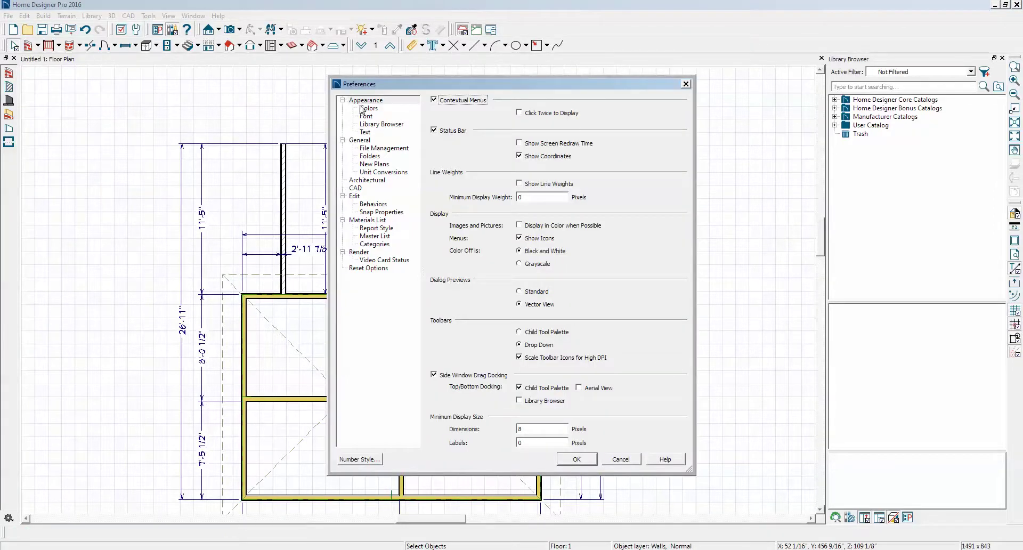
left_click(368, 180)
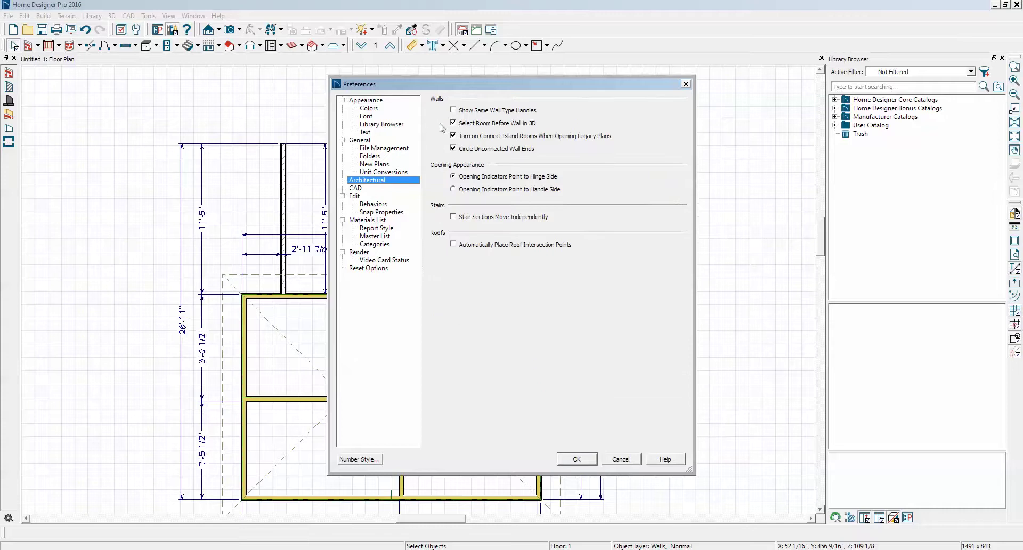
left_click(454, 111)
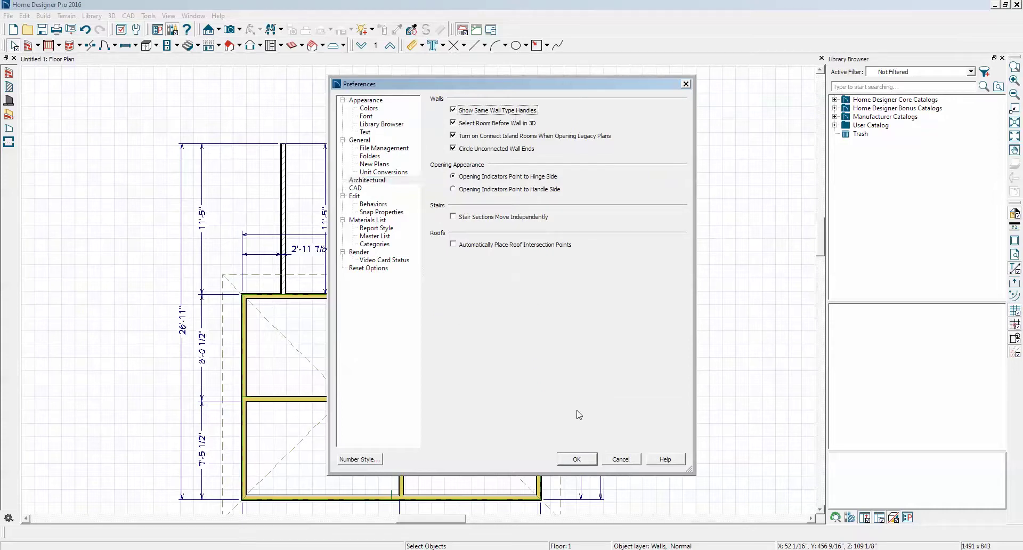
left_click(577, 459)
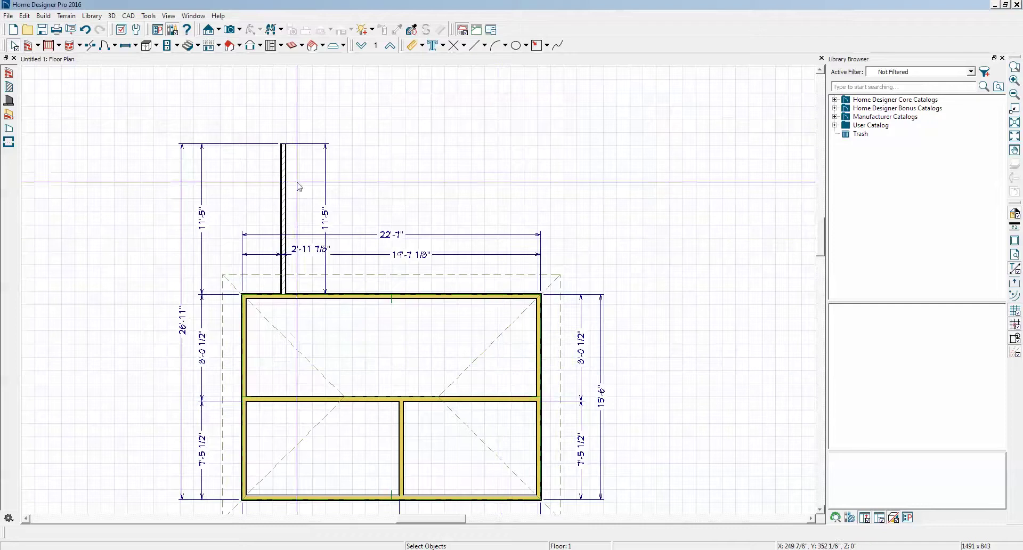
Extend same-type walls from the freestanding wall's upper end to enclose a room about 17'-5" wide and 11'-5" deep above the house
left_click(284, 159)
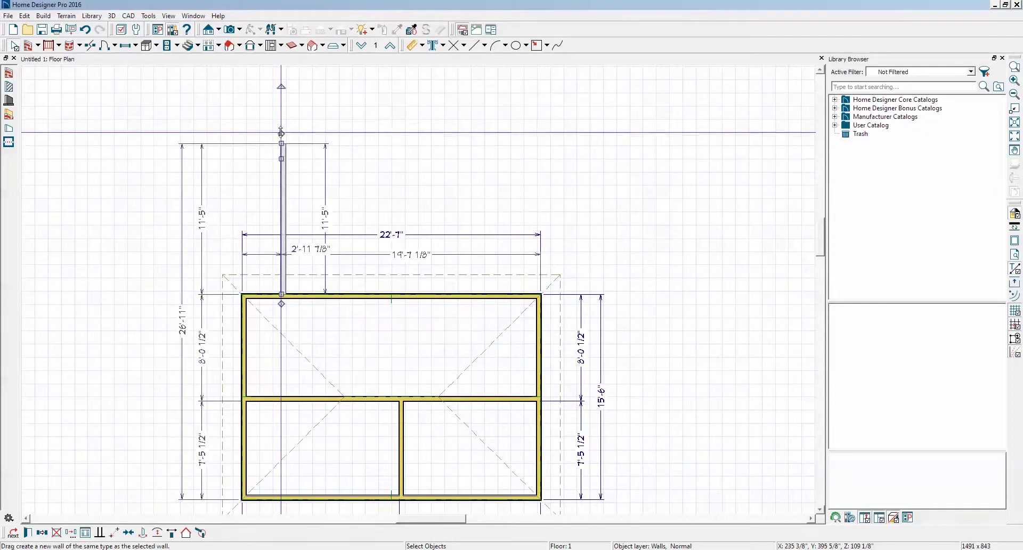
mouse_move(283, 134)
left_mouse_down()
mouse_move(336, 113)
mouse_move(519, 146)
mouse_move(511, 288)
left_mouse_up()
left_click_drag(512, 307, 511, 307)
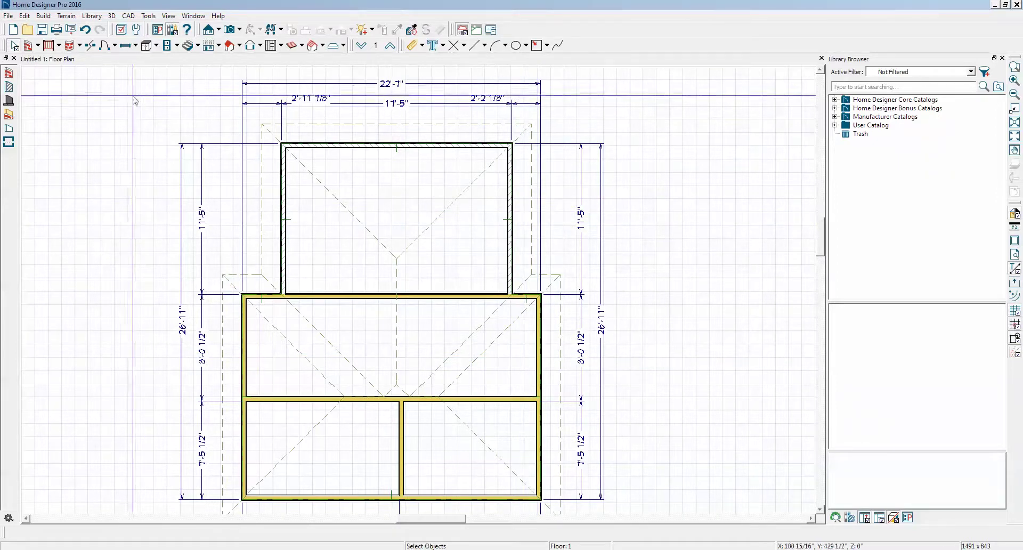
Draw a vertical straight interior wall across the upper room, about 7'-3" from its left wall
left_click(9, 87)
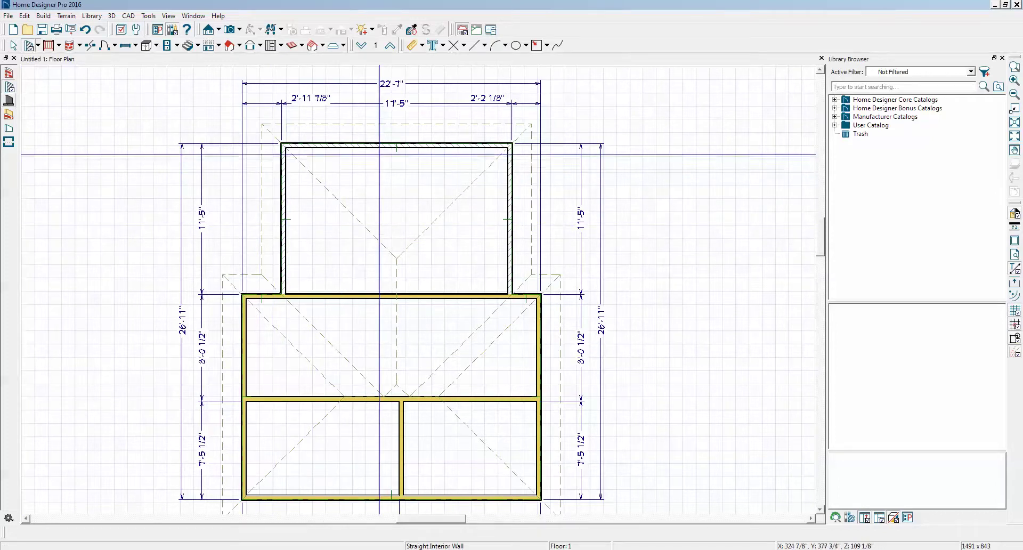
left_click_drag(383, 144, 383, 299)
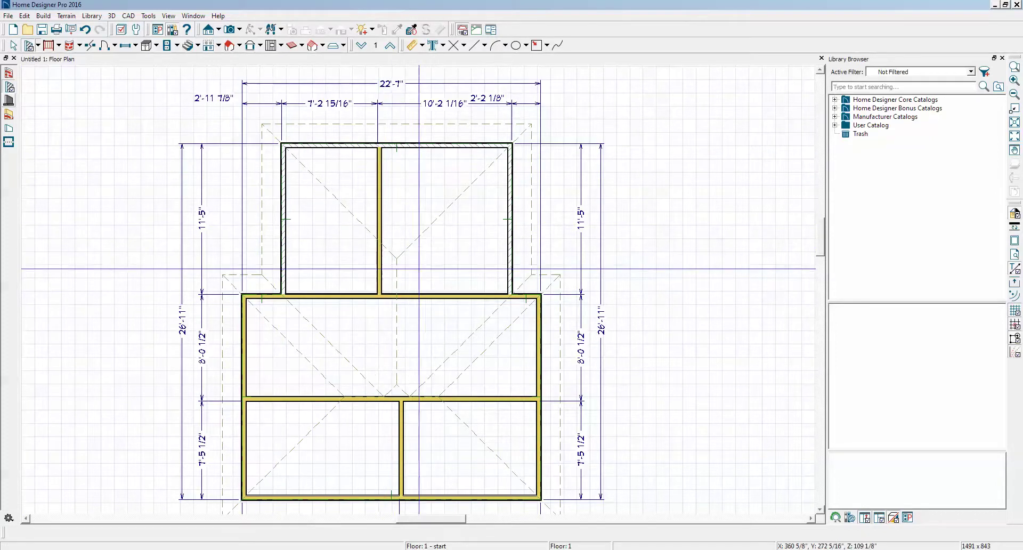
Open the wall type definitions from the new interior wall's specification and switch to the Frame-3 1/2 type
right_click(381, 188)
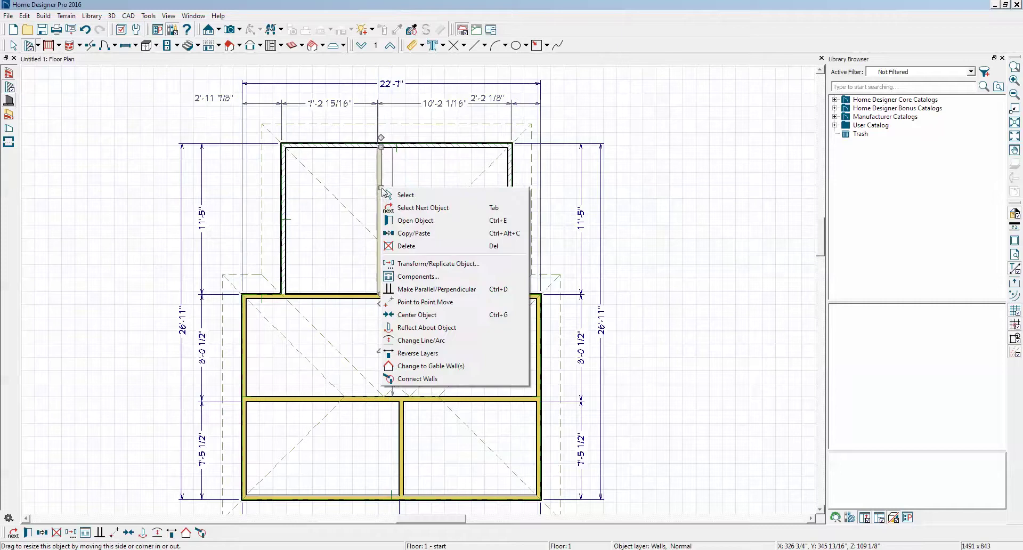
left_click(434, 220)
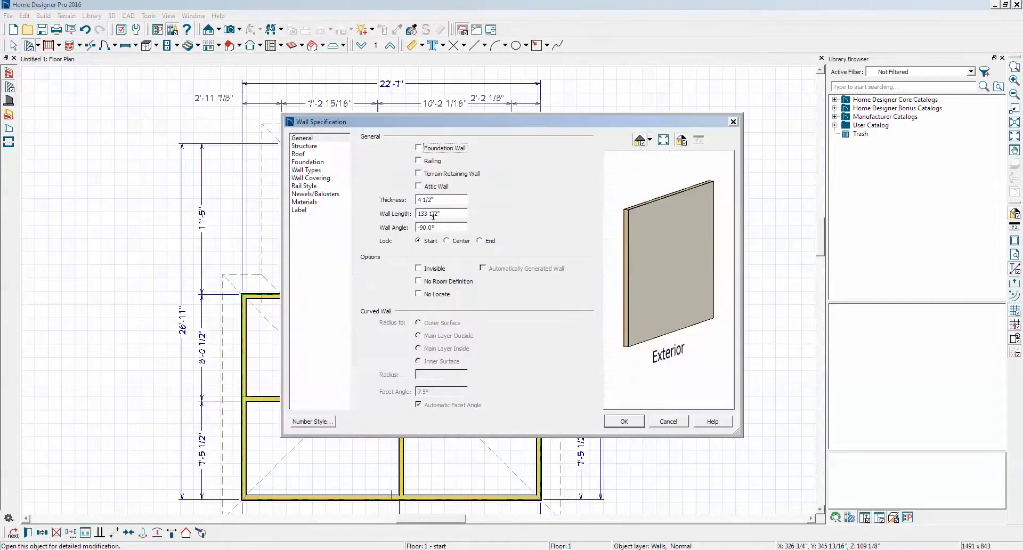
left_click(307, 170)
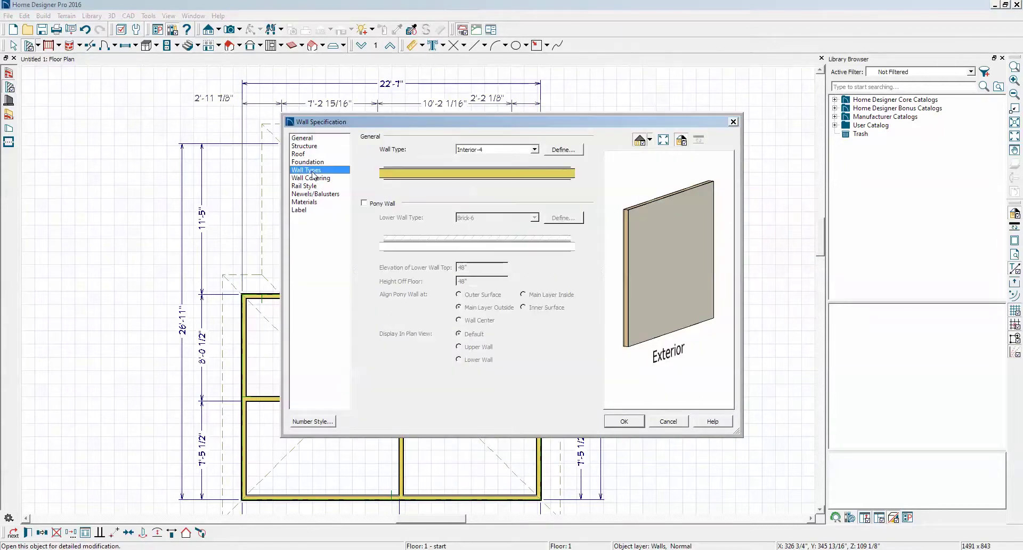
left_click(563, 149)
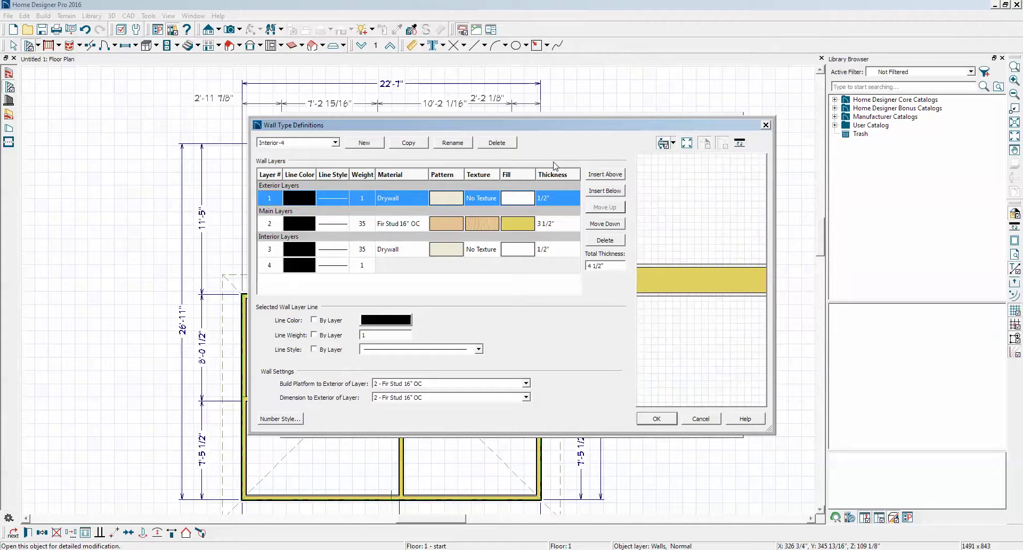
left_click(336, 143)
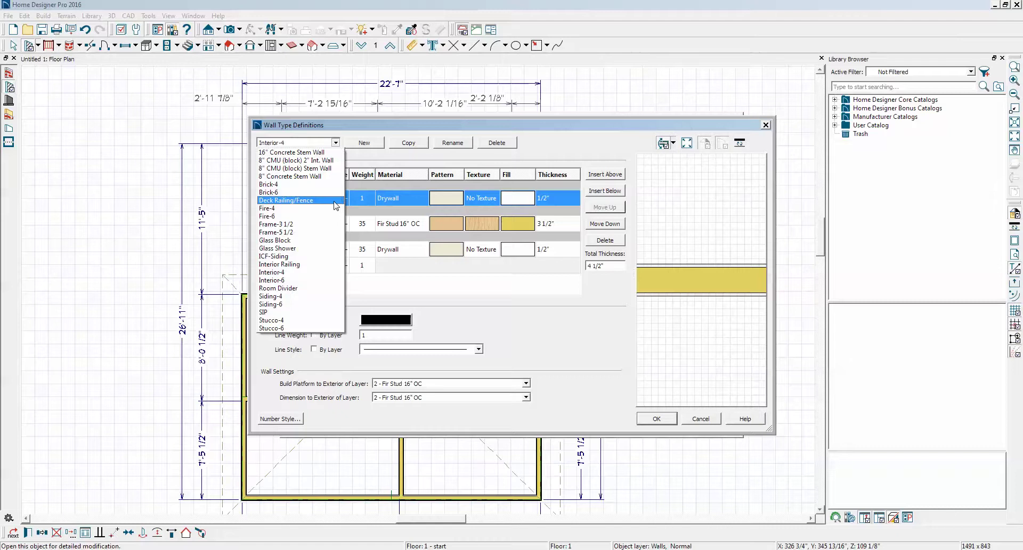
left_click(286, 225)
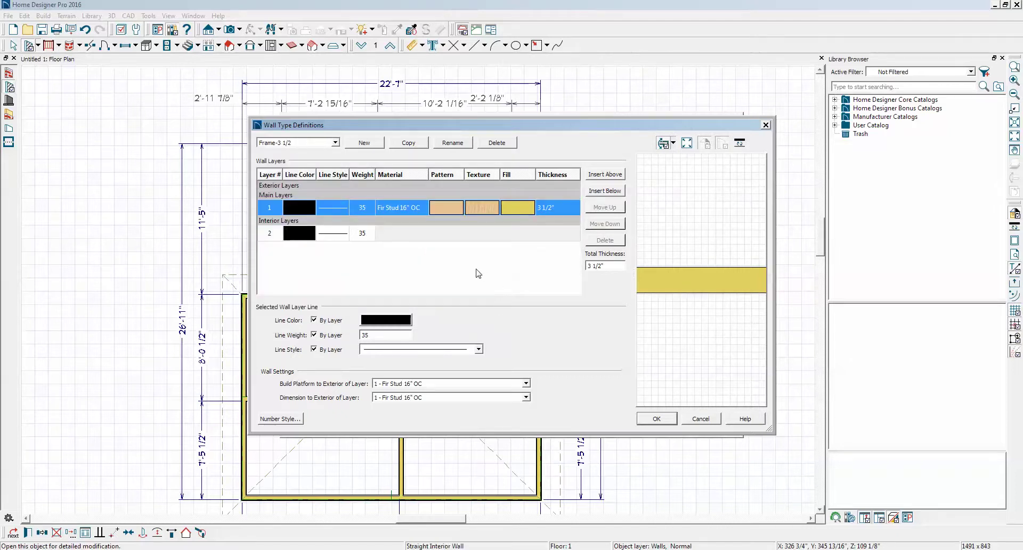
Set the fill of the Fir Stud 16" OC main layer in the Frame-3 1/2 definition to Angle Hatch in black
left_click(522, 210)
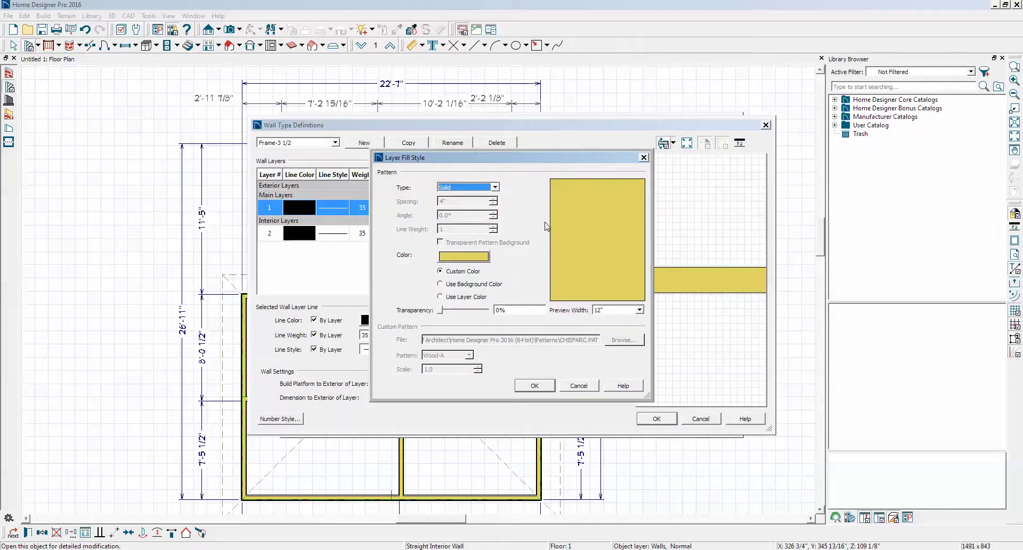
left_click(481, 257)
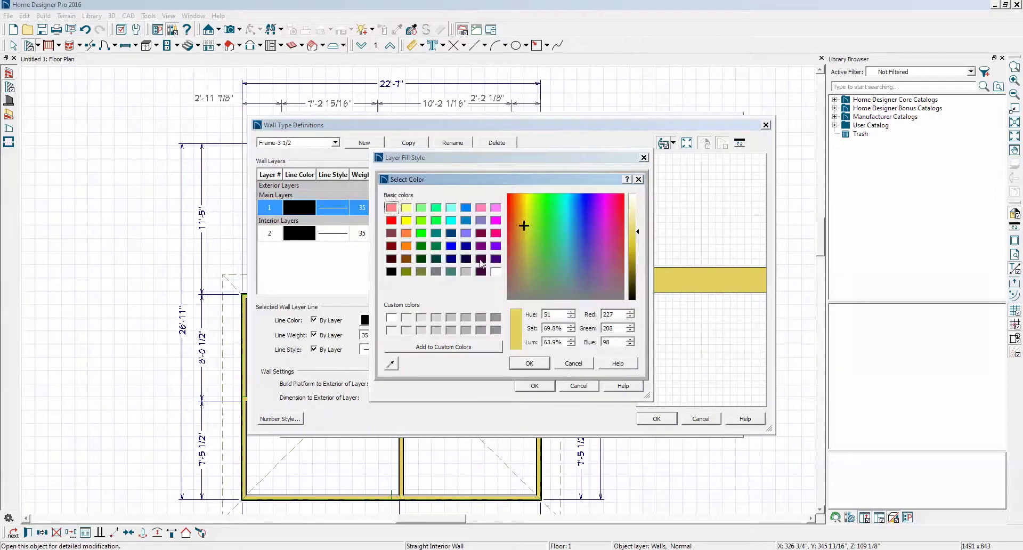
left_click(572, 363)
left_click(494, 187)
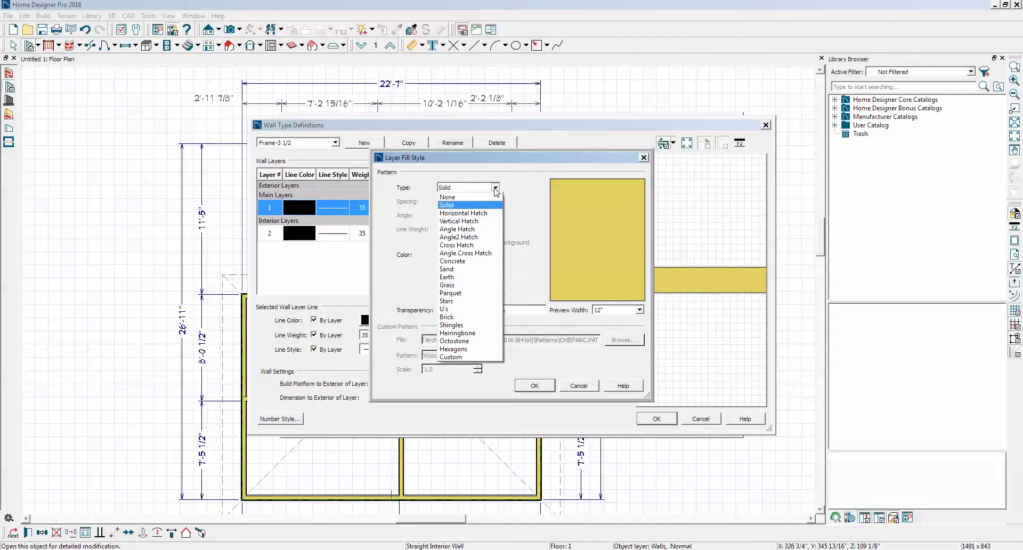
left_click(486, 229)
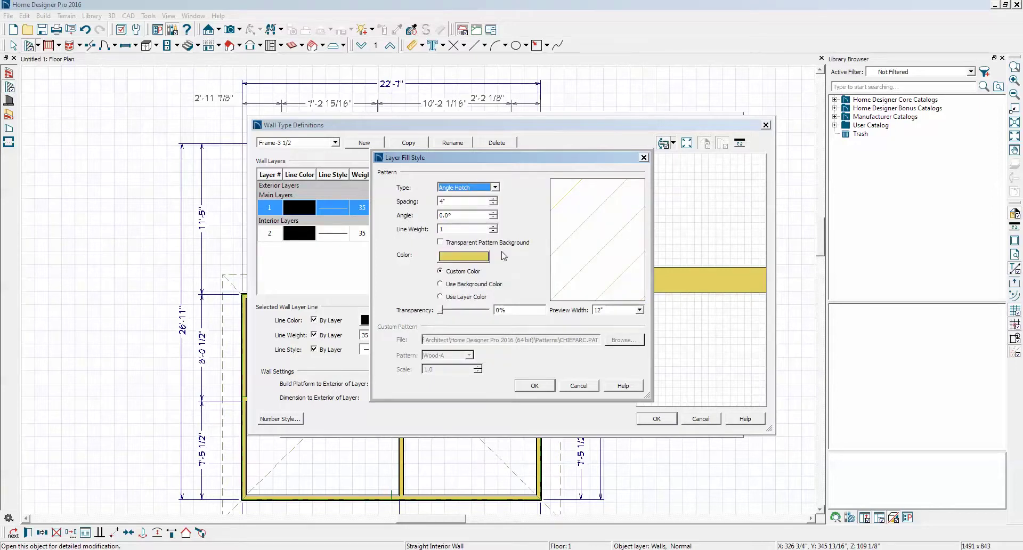
left_click(457, 257)
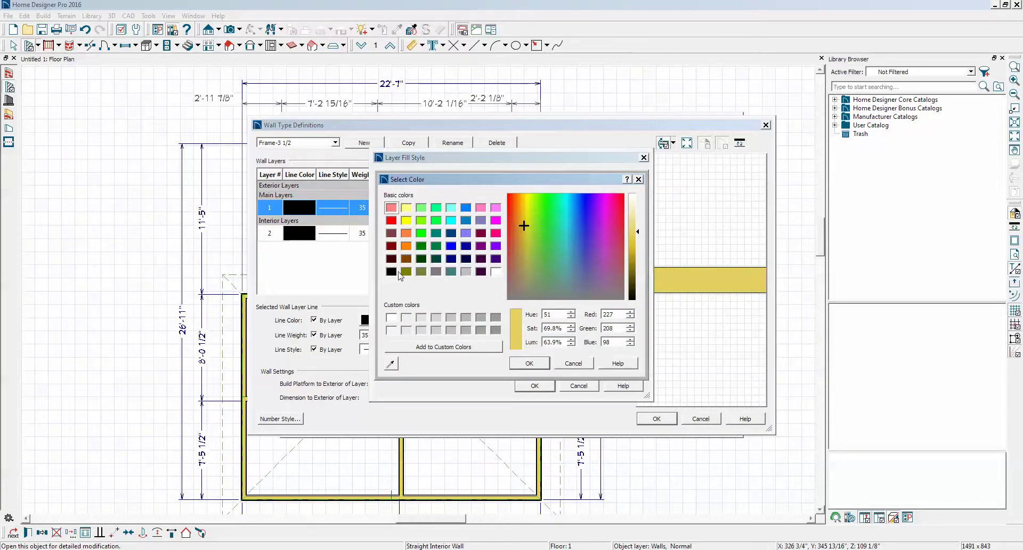
left_click(531, 364)
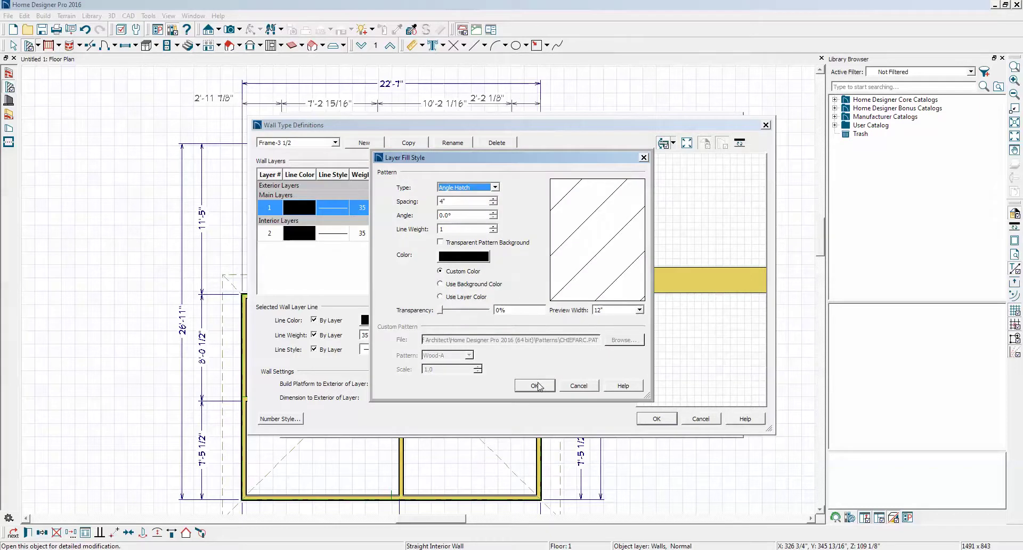
left_click(535, 385)
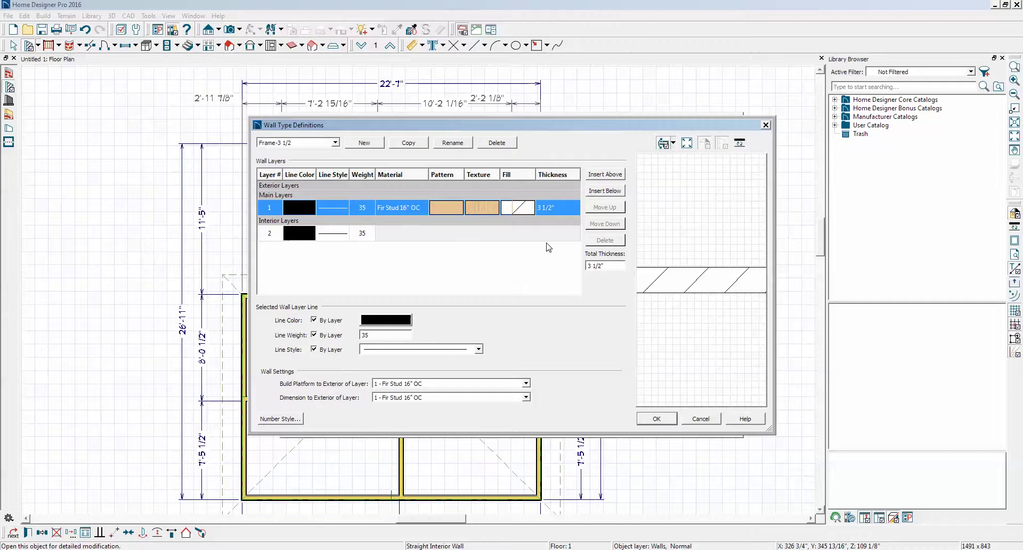
Insert a layer below the Frame-3 1/2 main layer and another layer above the inserted one
left_click(603, 191)
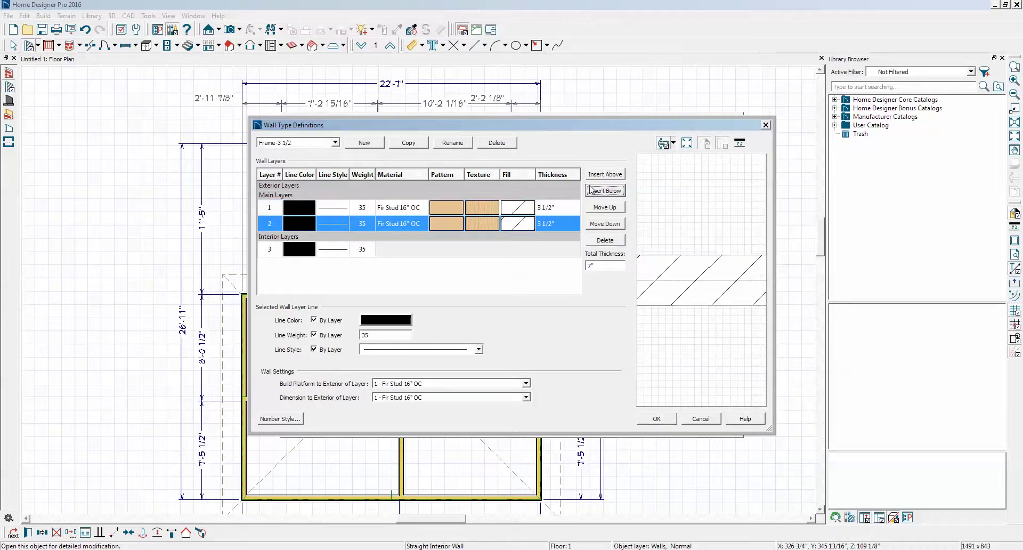
left_click(611, 176)
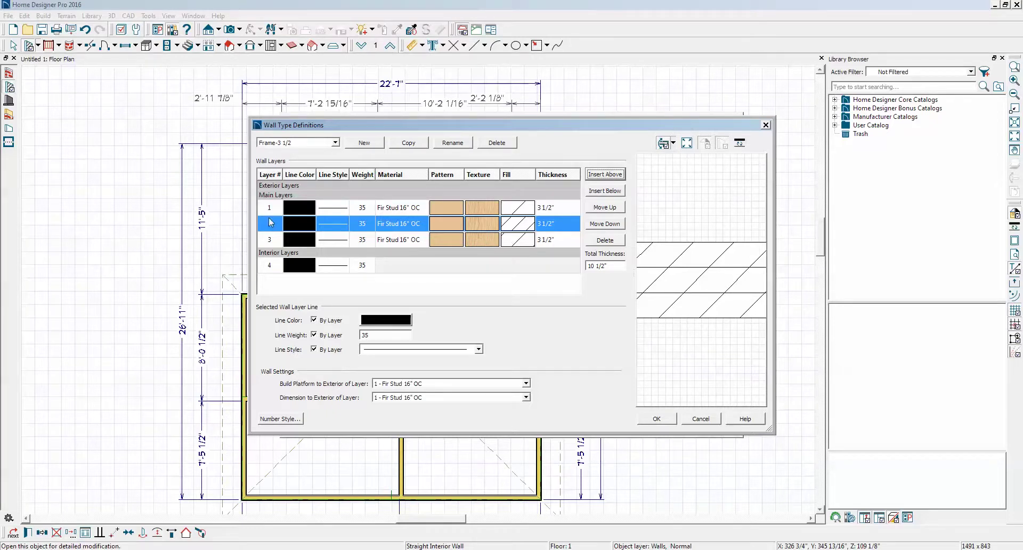
left_click(491, 229)
left_click(491, 229)
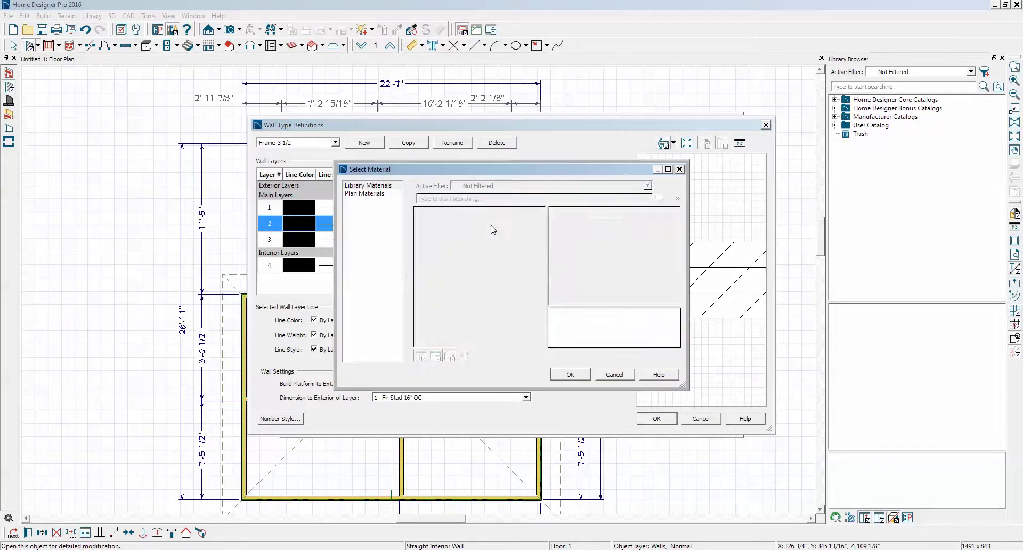
left_click(614, 374)
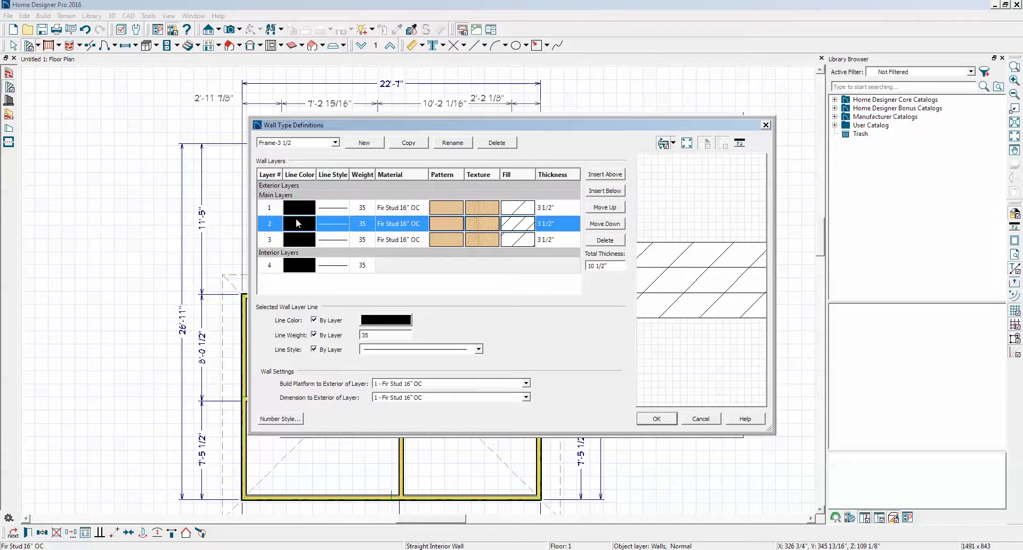
Set the material of Frame-3 1/2 main layer 1 to Drywall 1/2" from the library's 4' x 8' Wallboard materials
left_click(489, 210)
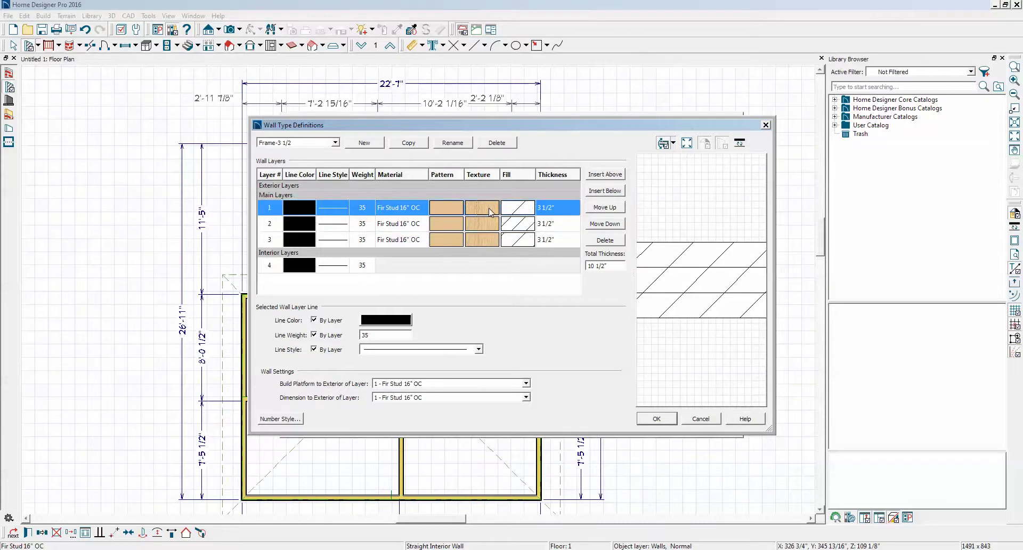
left_click(490, 211)
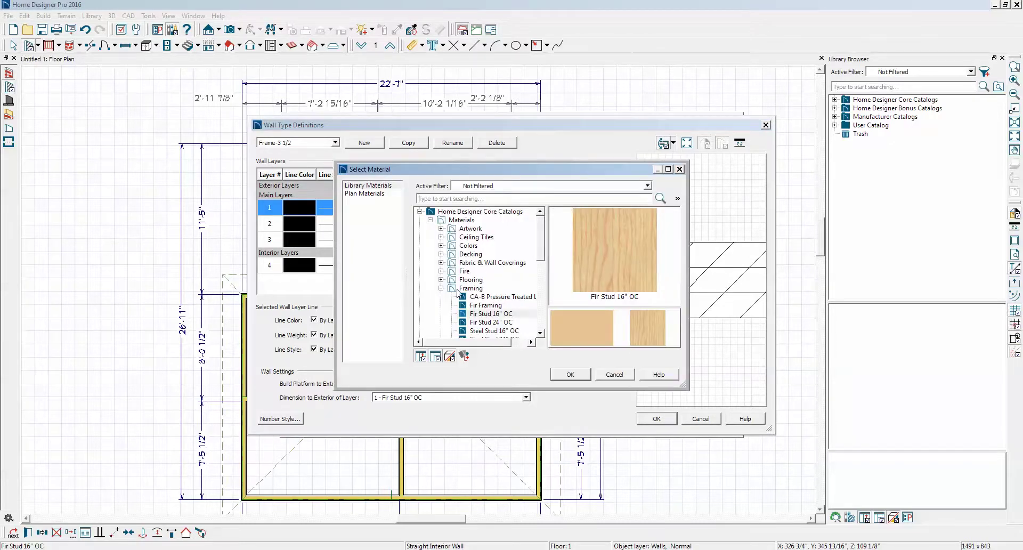
left_click(449, 289)
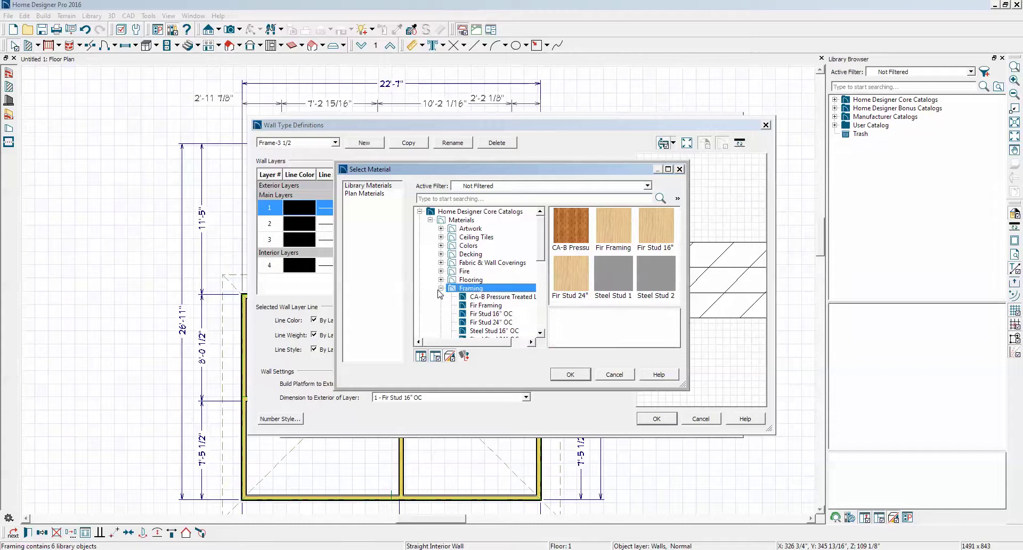
left_click(441, 288)
scroll(463, 302, "down", 4)
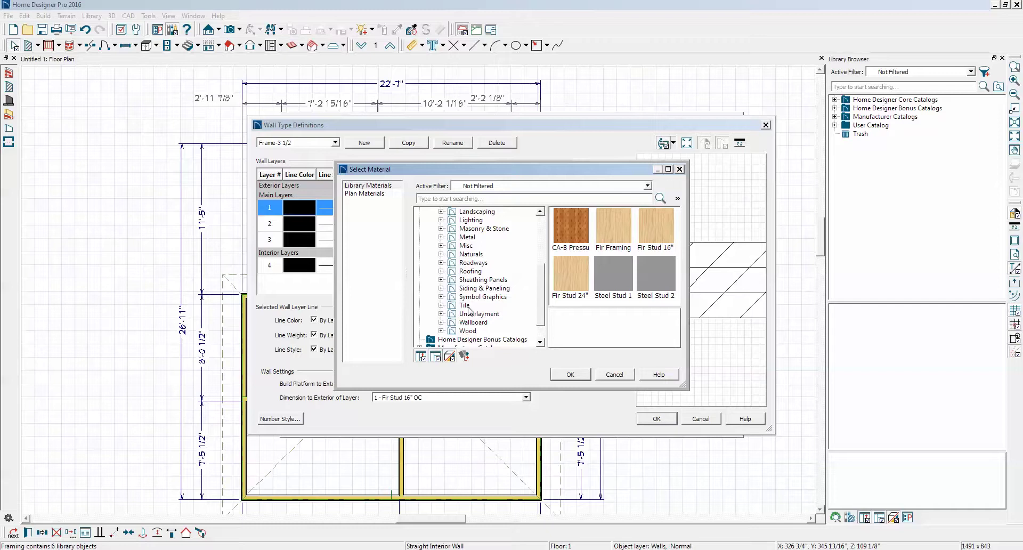
scroll(470, 315, "up", 4)
scroll(468, 321, "down", 4)
left_click(473, 322)
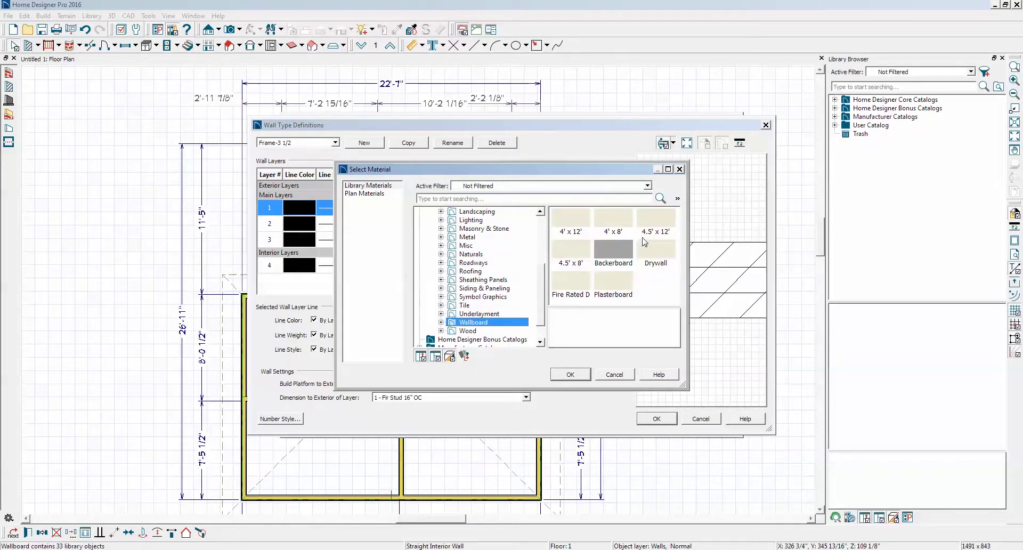
double_click(625, 215)
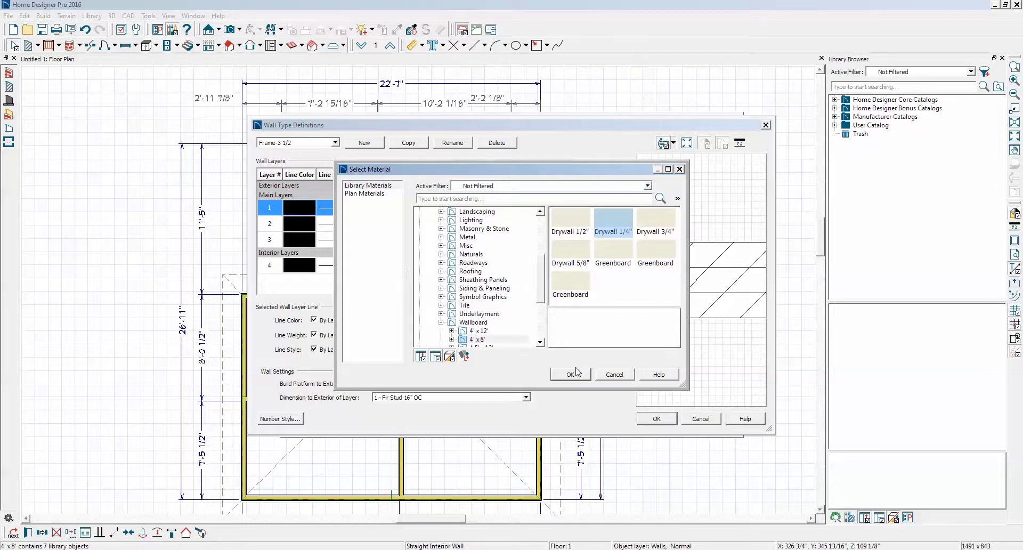
left_click(579, 228)
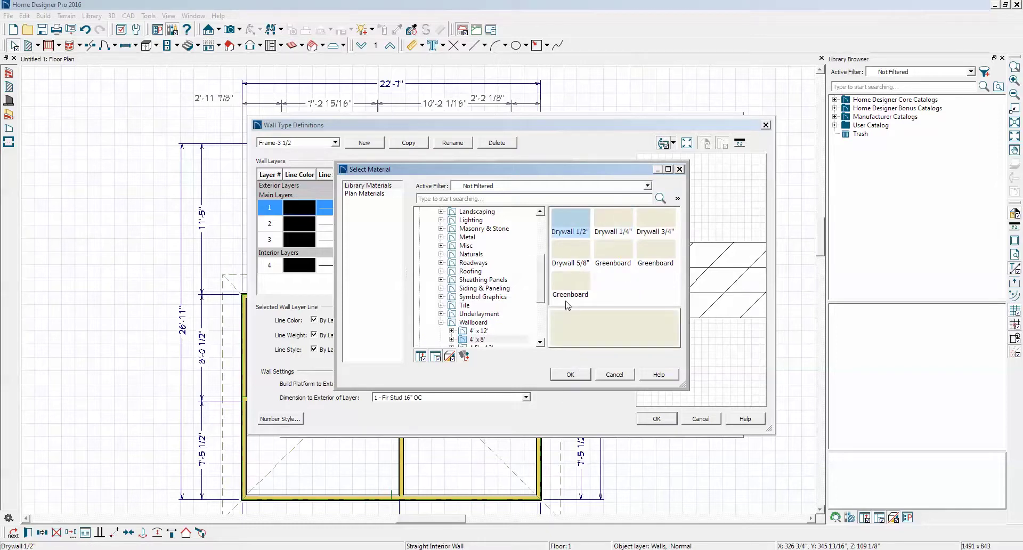
left_click(568, 374)
Set the material of Frame-3 1/2 main layer 3 to Drywall 1/2" from the library's 4' x 8' Wallboard materials
left_click(454, 241)
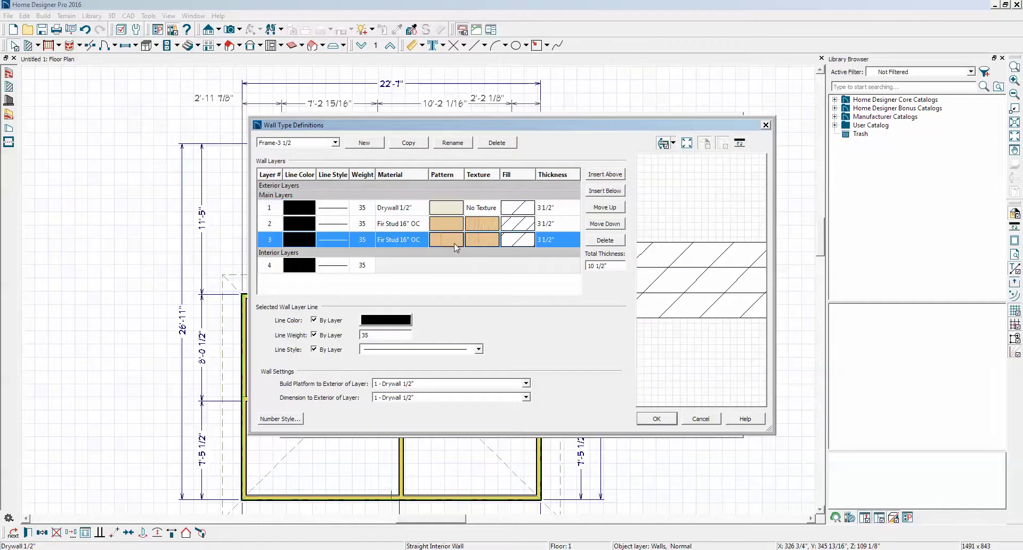
left_click(455, 246)
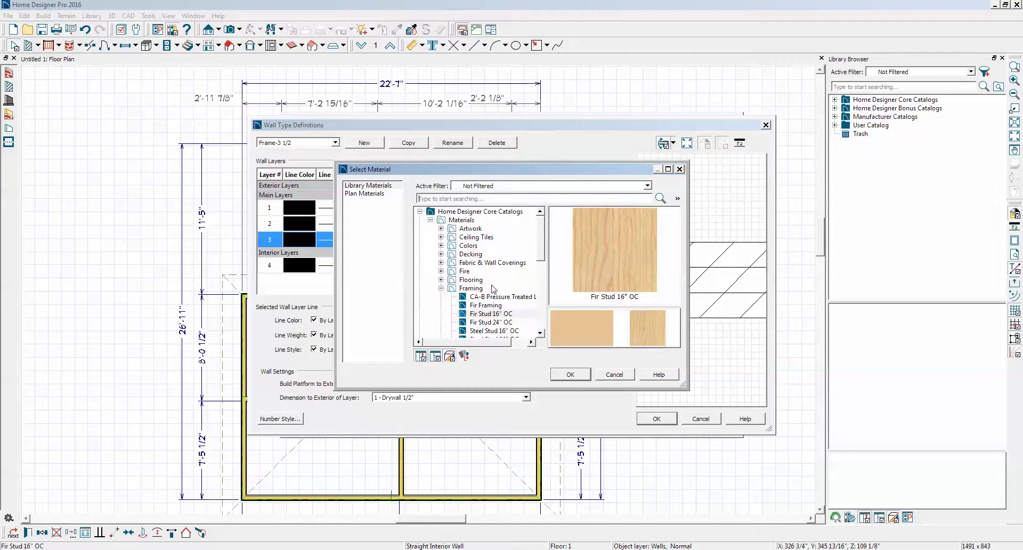
left_click_drag(539, 245, 545, 308)
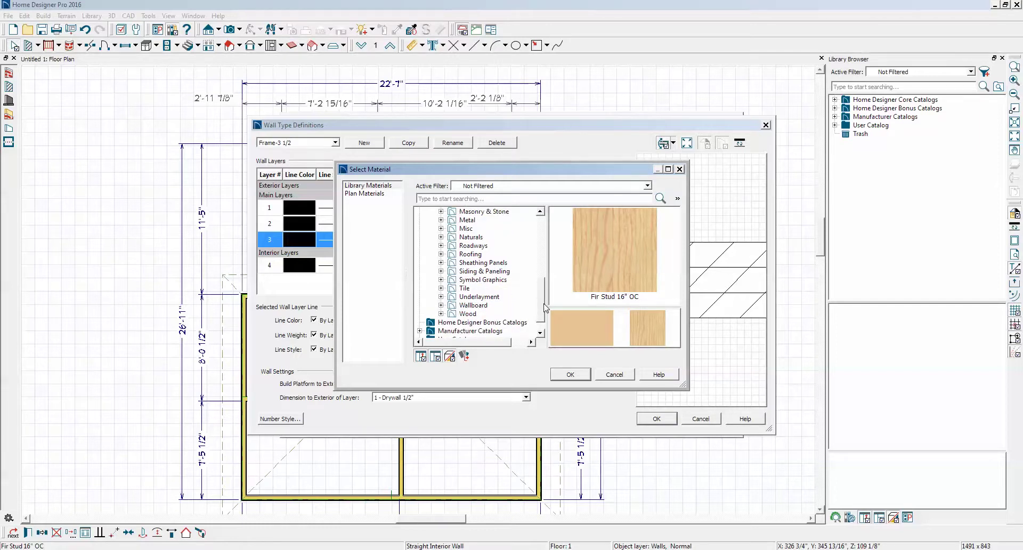
left_click_drag(545, 308, 546, 302)
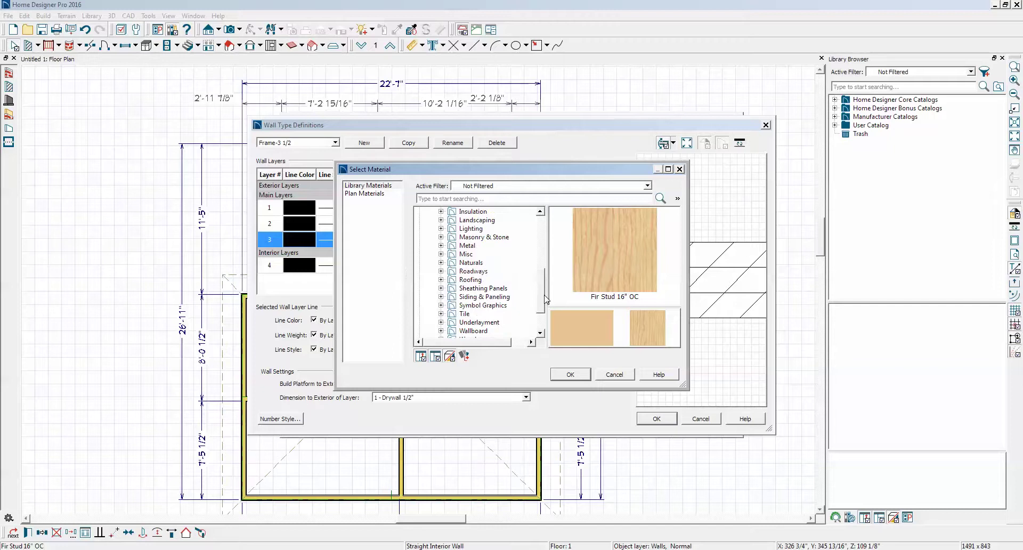
left_click(474, 331)
double_click(611, 235)
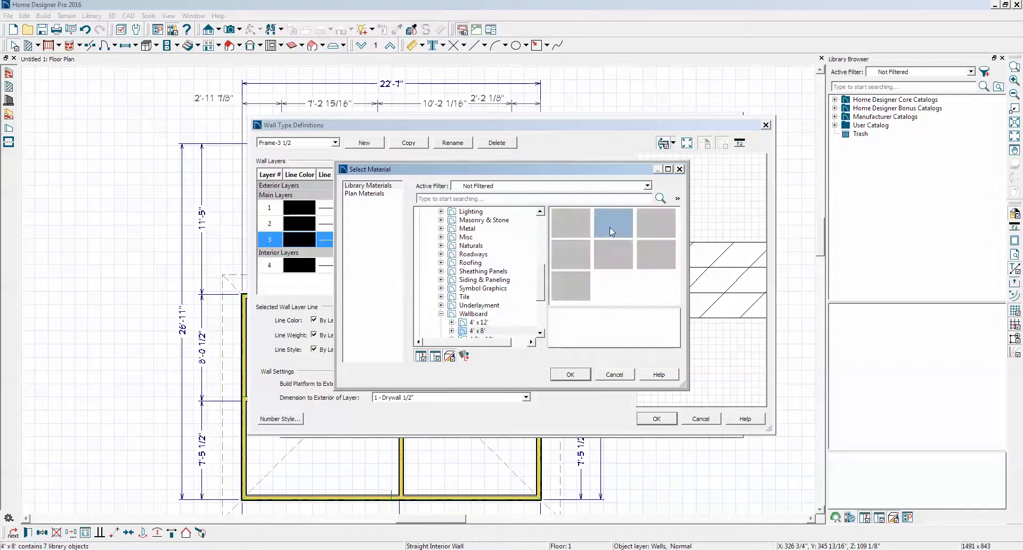
left_click(590, 227)
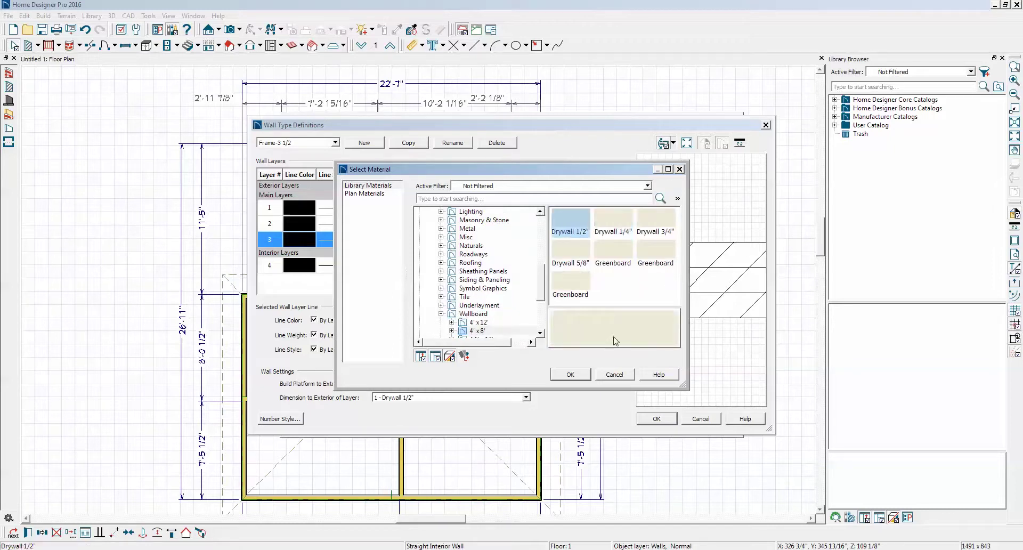
left_click(567, 373)
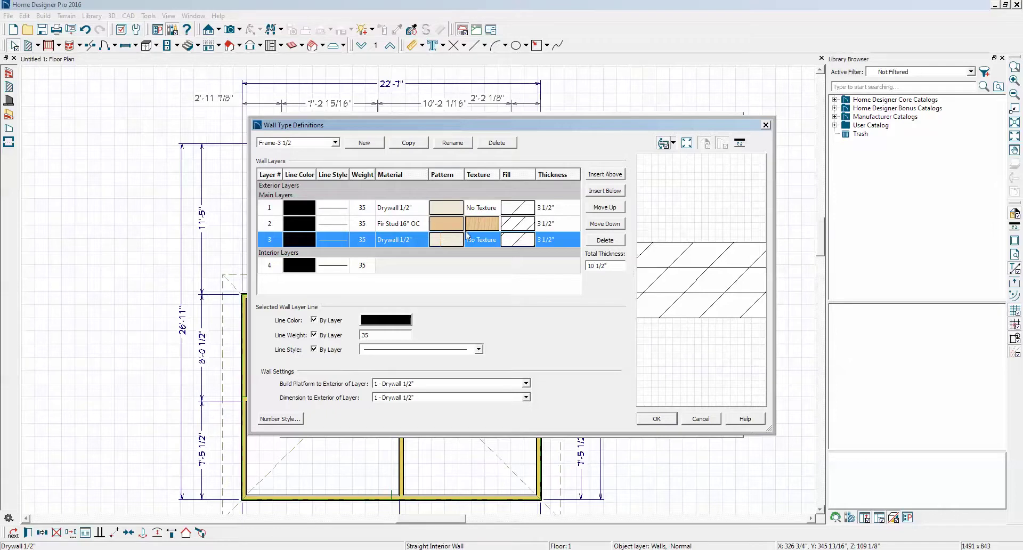
left_click(549, 242)
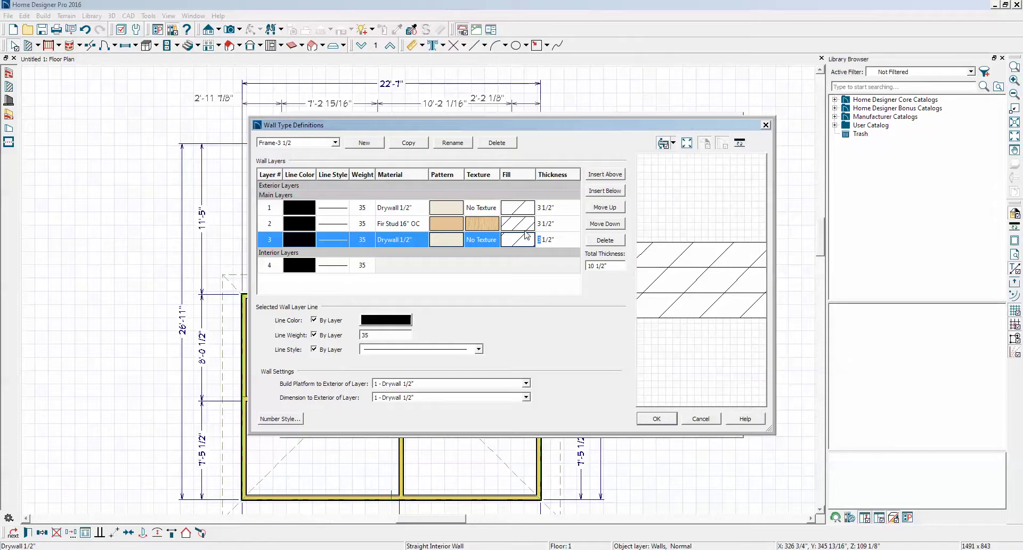
key("BackSpace")
left_click(546, 209)
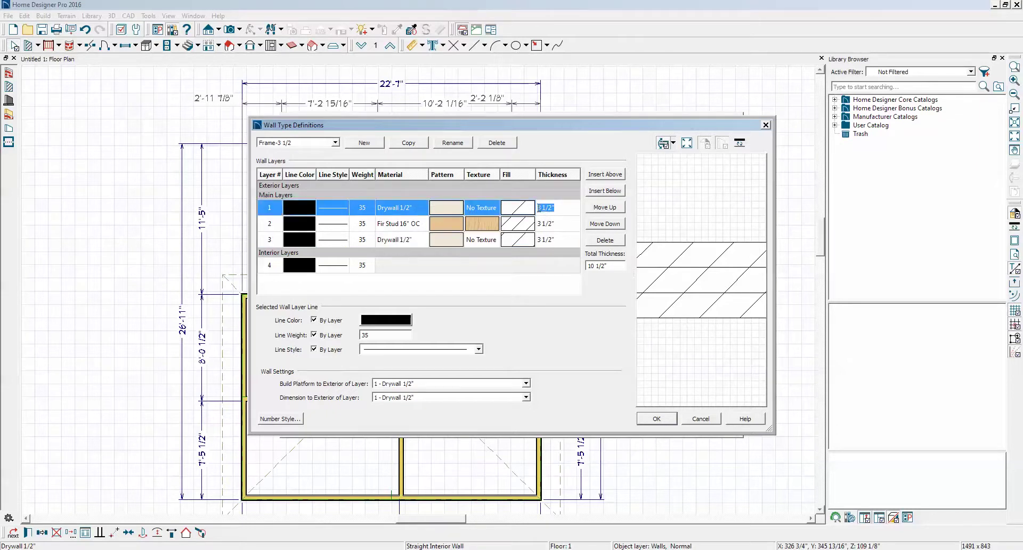
left_click_drag(542, 208, 516, 205)
key("BackSpace")
left_click(543, 240)
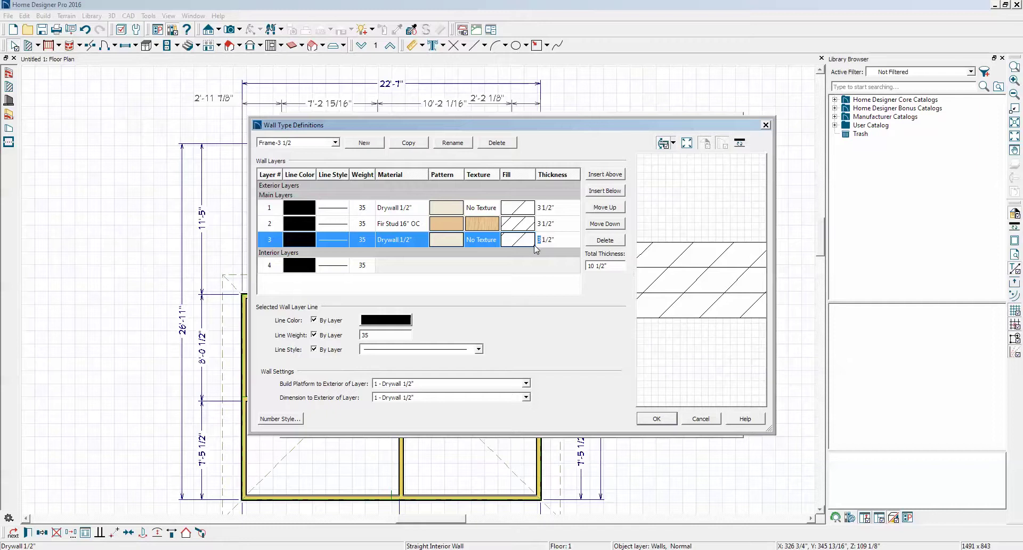
left_click(562, 271)
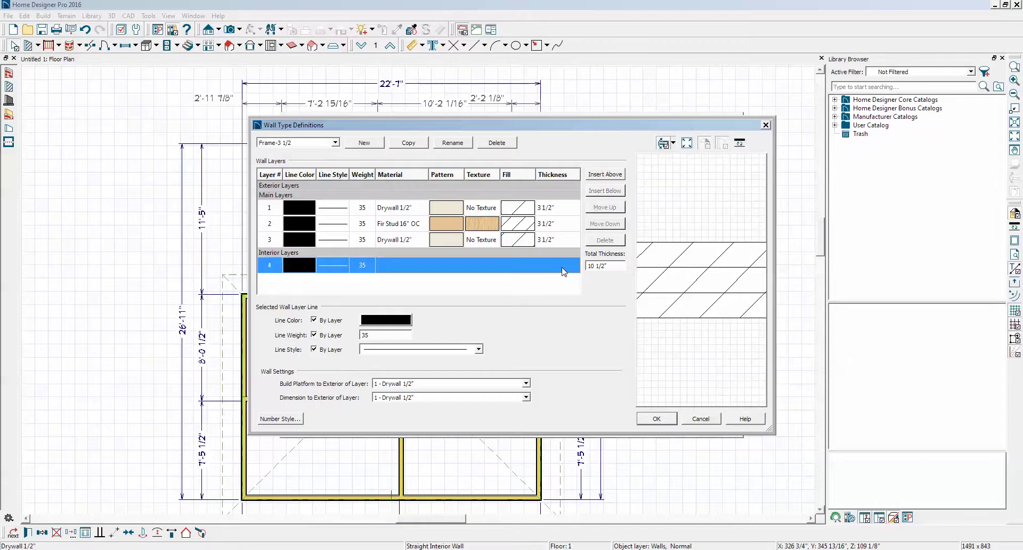
Set the thickness of the Drywall 1/2" layer below the Fir Stud layer to 1/2"
left_click(549, 240)
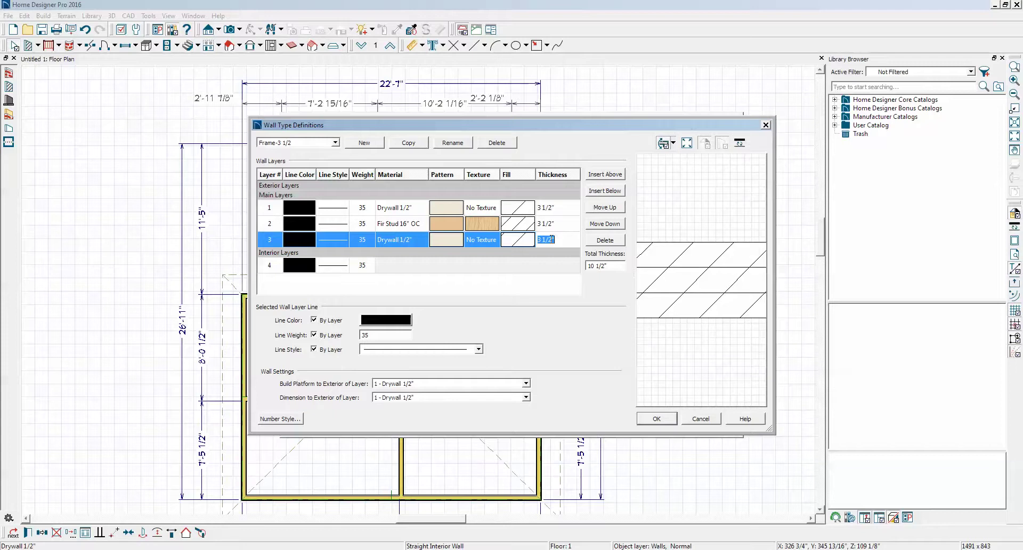
key("BackSpace")
type(".5")
key("Return")
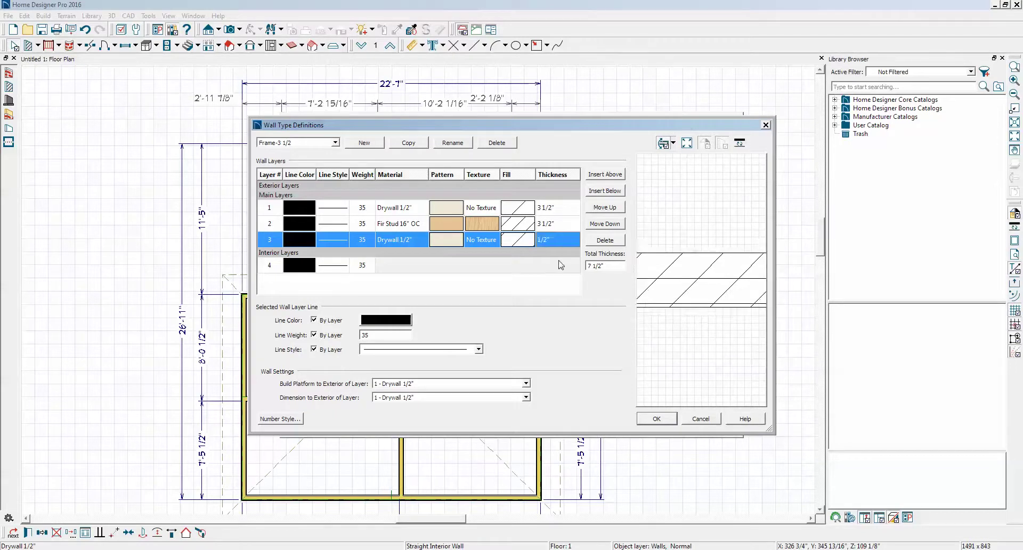
Set the thickness of the Drywall 1/2" layer above the Fir Stud layer to 1/2" and apply the wall type changes to the interior wall
left_click(554, 207)
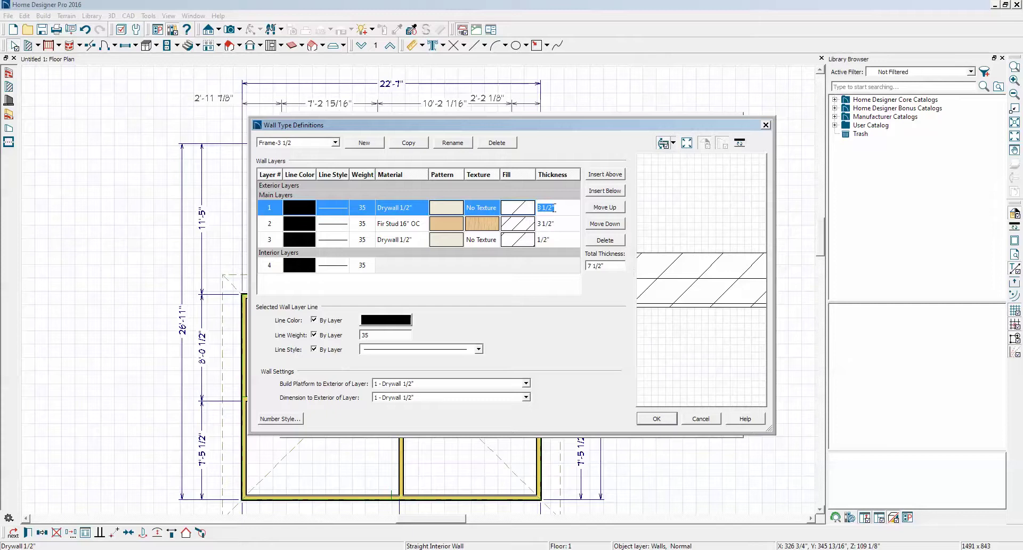
key("BackSpace")
key("Return")
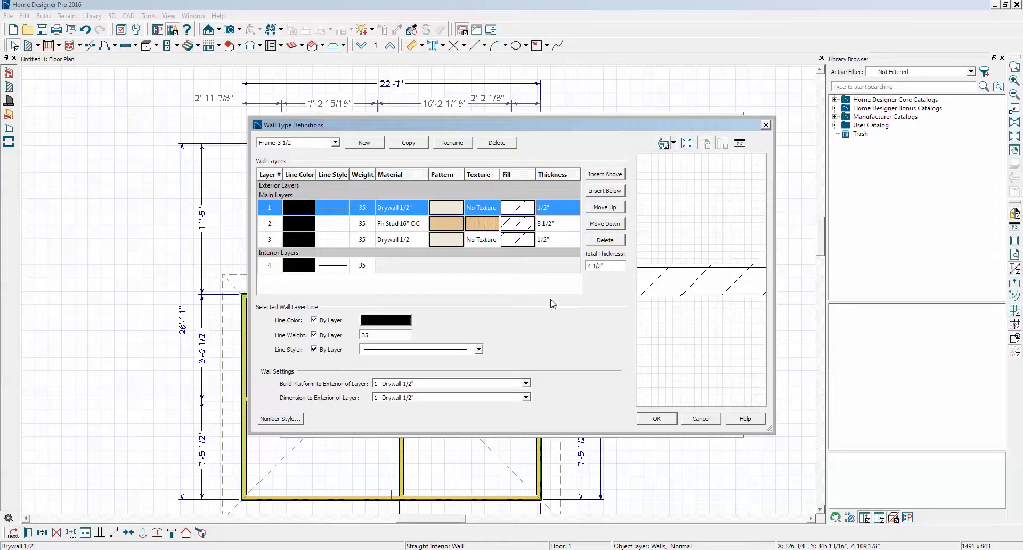
left_click(655, 419)
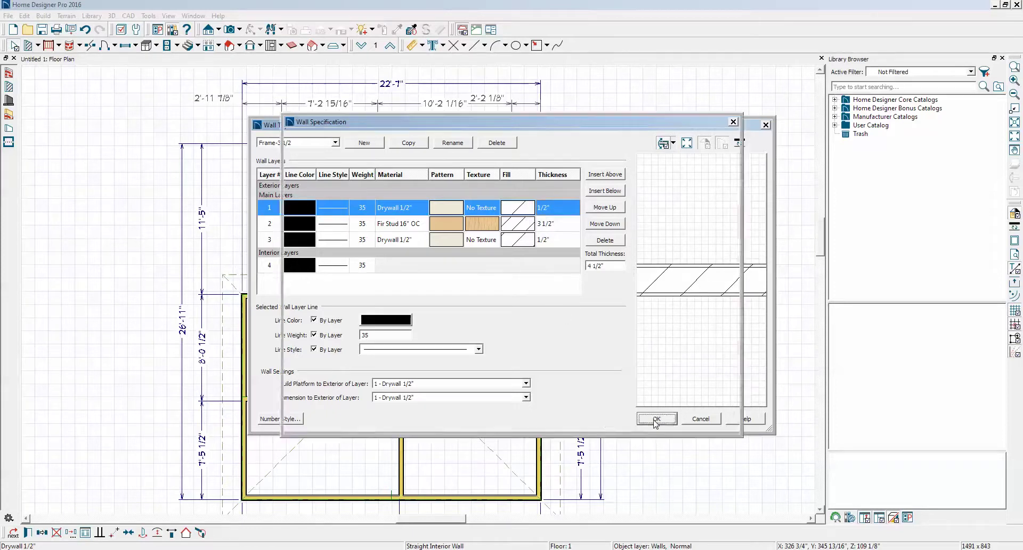
left_click(623, 421)
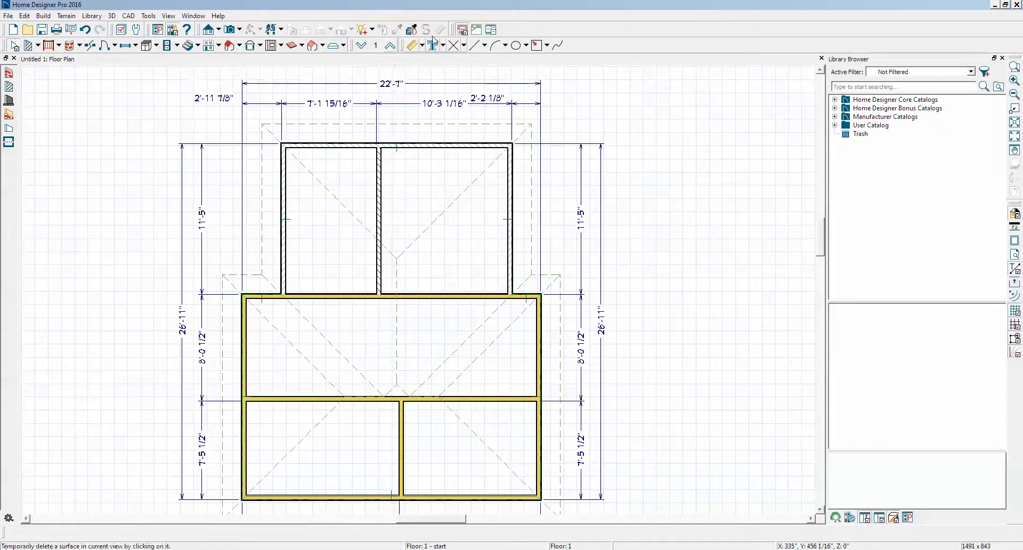
Inspect the walls in a 3D Doll House View, return to the floor plan, and switch back to Select Objects
left_click(240, 30)
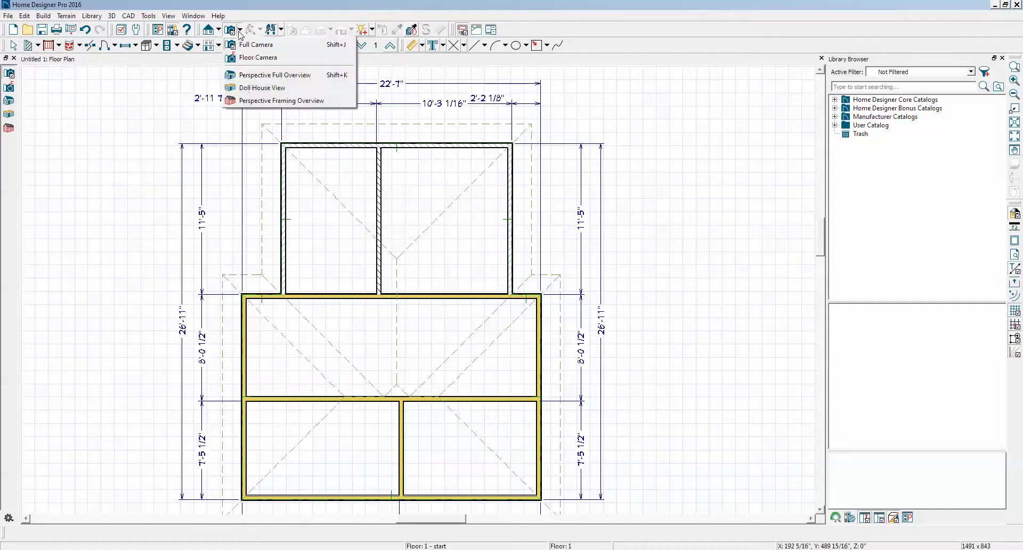
left_click(262, 88)
left_click_drag(529, 222, 468, 303)
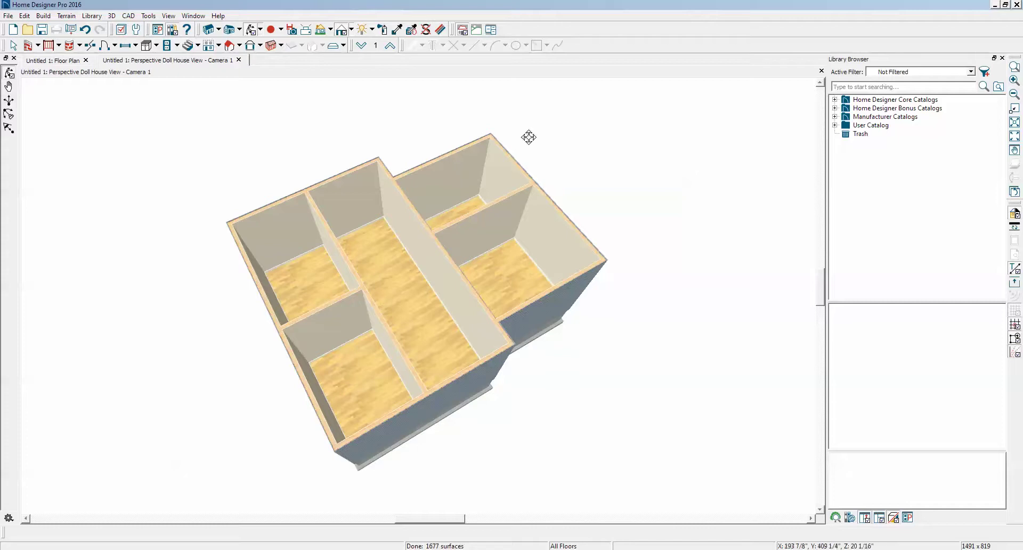
left_click(822, 71)
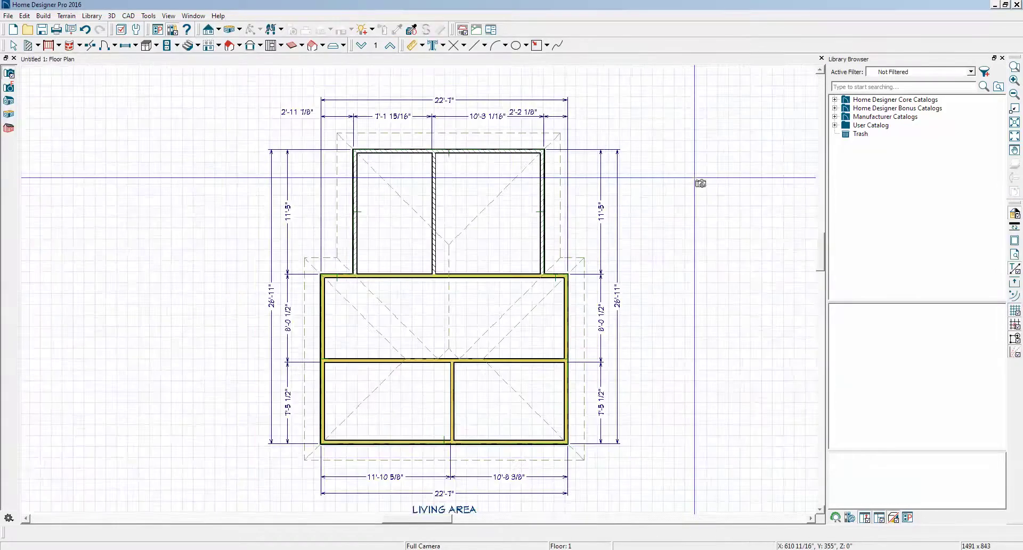
scroll(682, 205, "up", 1)
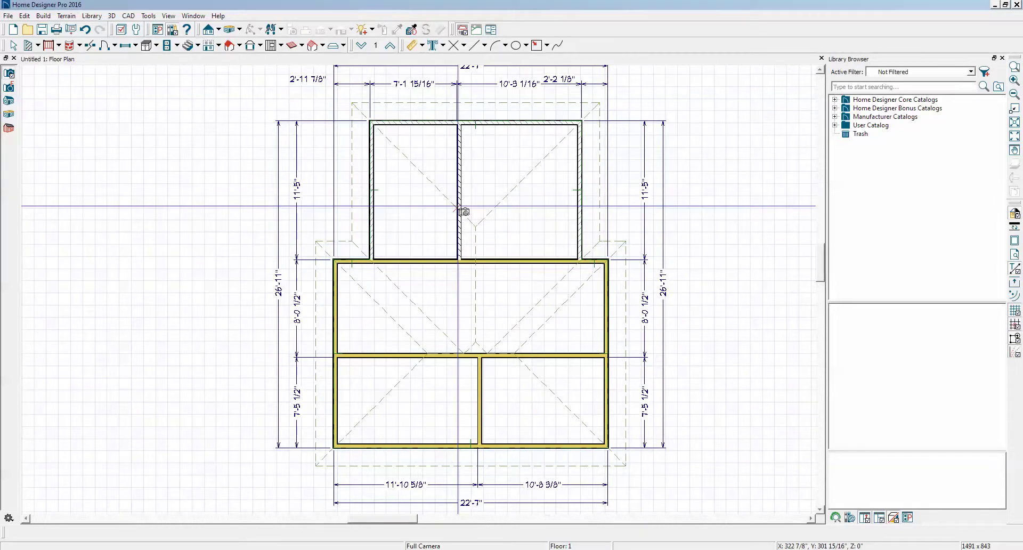
key("space")
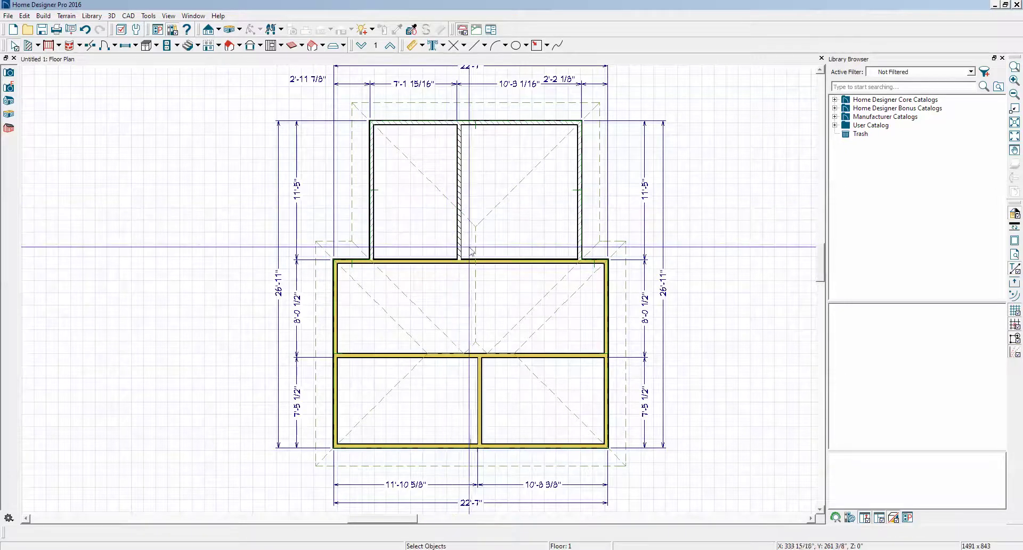